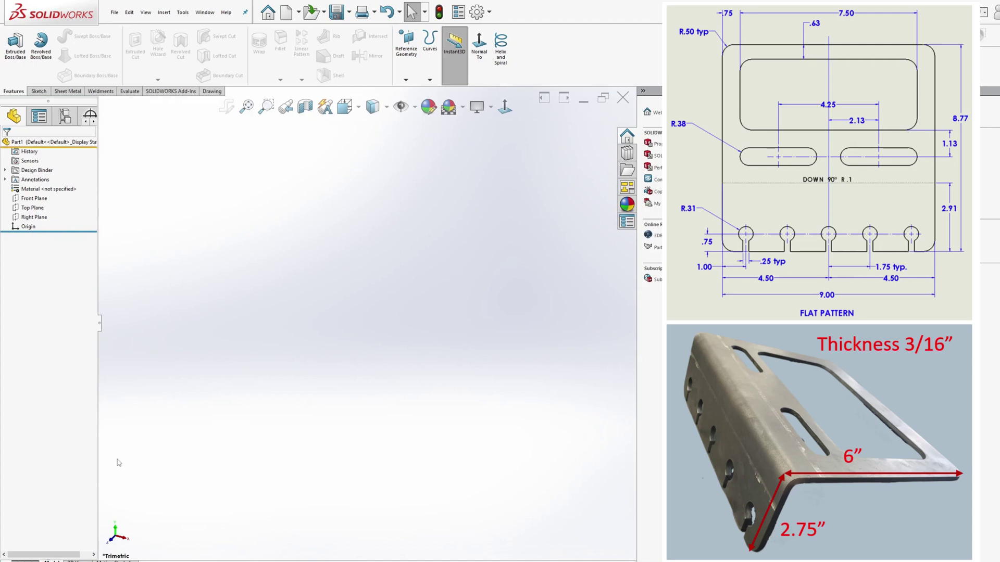
- Start a sketch on the Right Plane, viewed face-on, and draw a center rectangle at the origin
{"action": "left_click", "coordinate": [34, 218]}
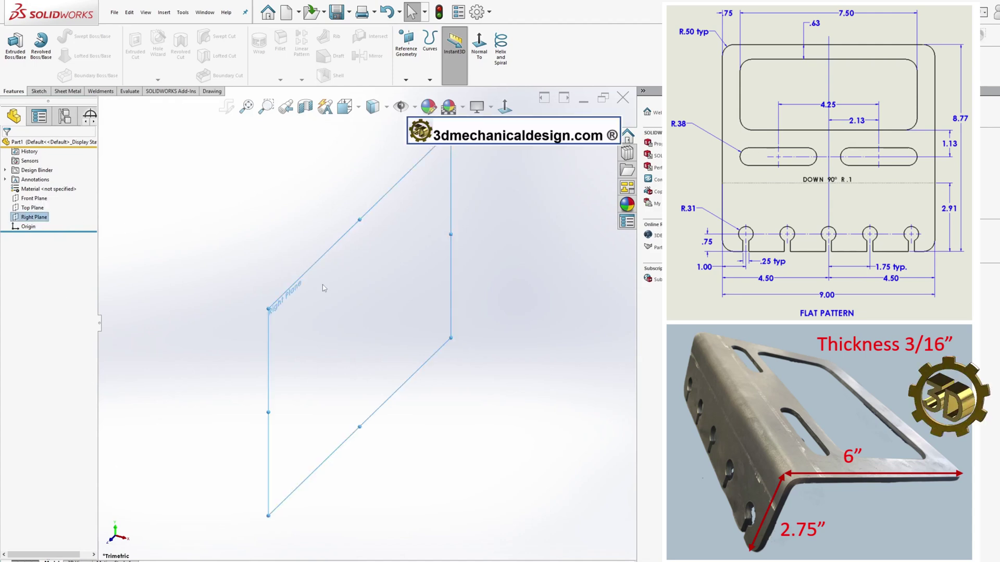
{"action": "left_click", "coordinate": [504, 107]}
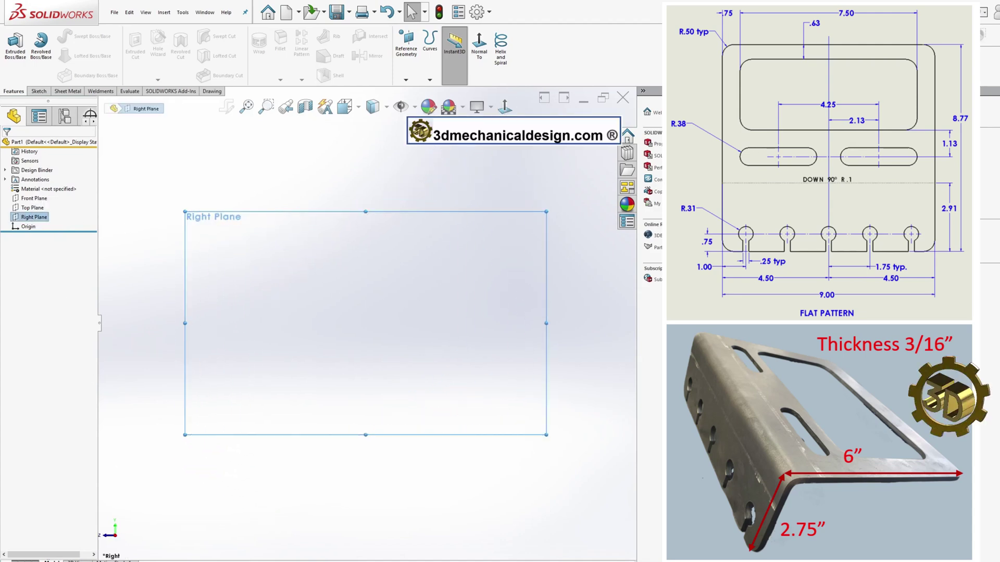
{"action": "key", "text": "s"}
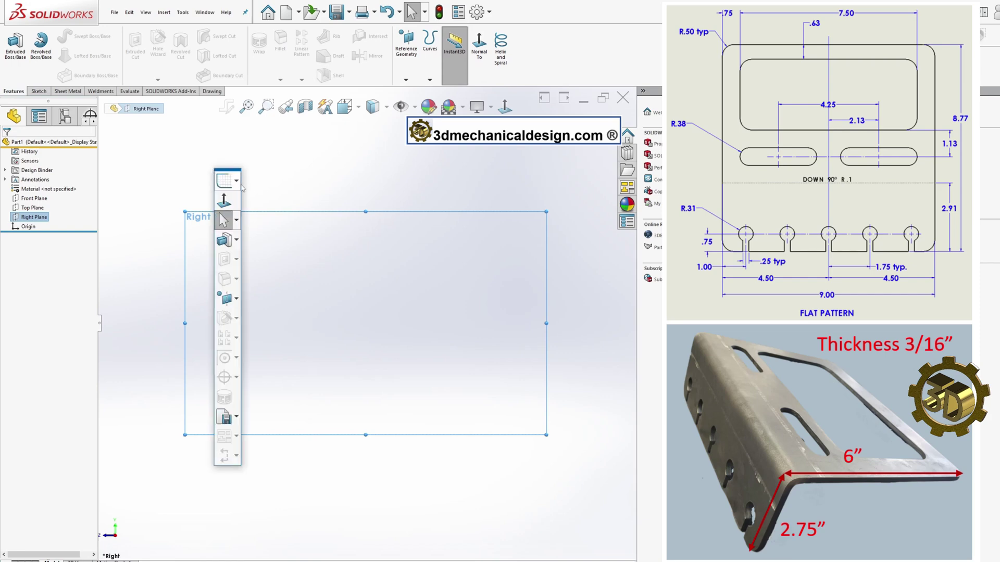
{"action": "left_click", "coordinate": [238, 180]}
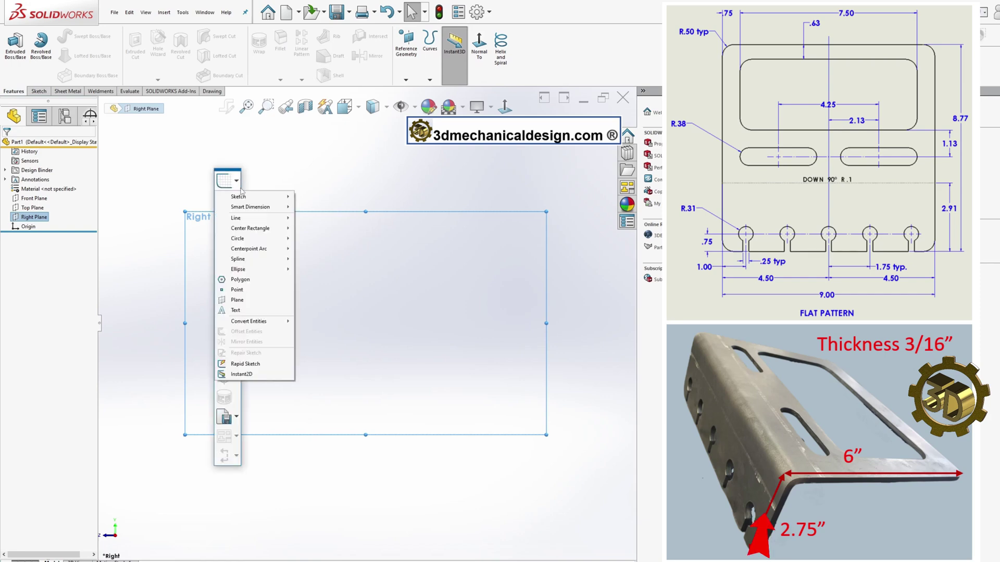
{"action": "mouse_move", "coordinate": [279, 199]}
{"action": "left_click", "coordinate": [309, 199]}
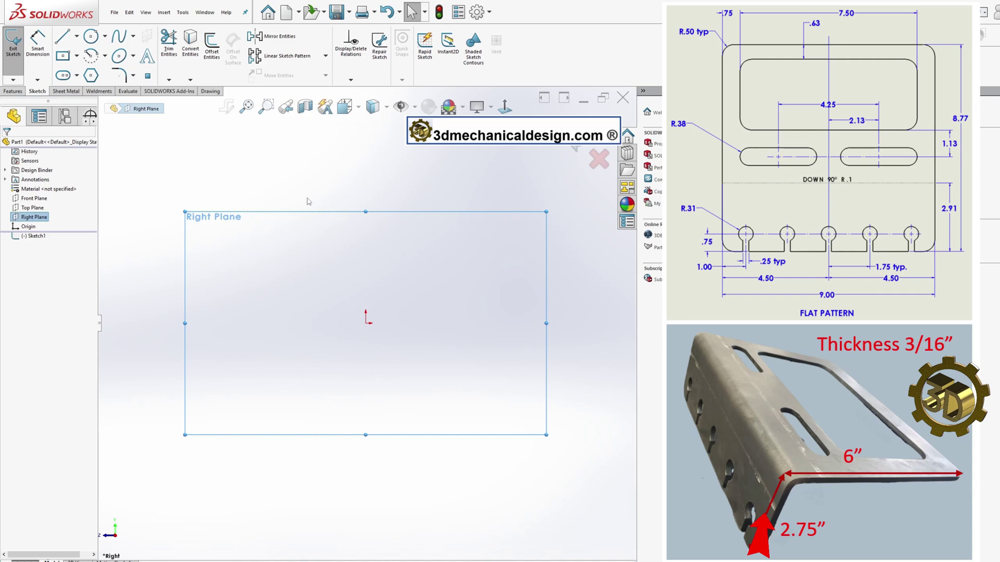
{"action": "key", "text": "s"}
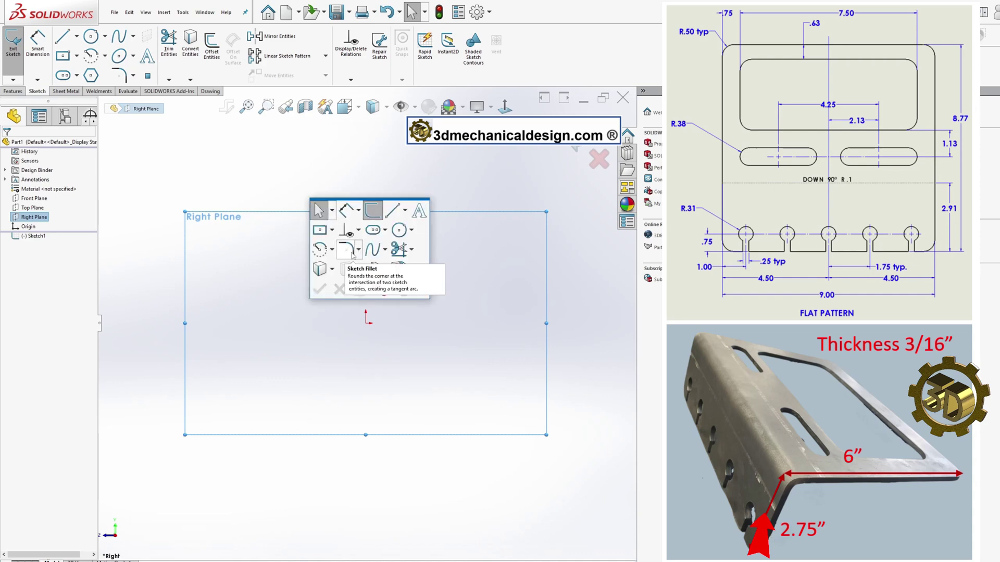
{"action": "left_click", "coordinate": [325, 230]}
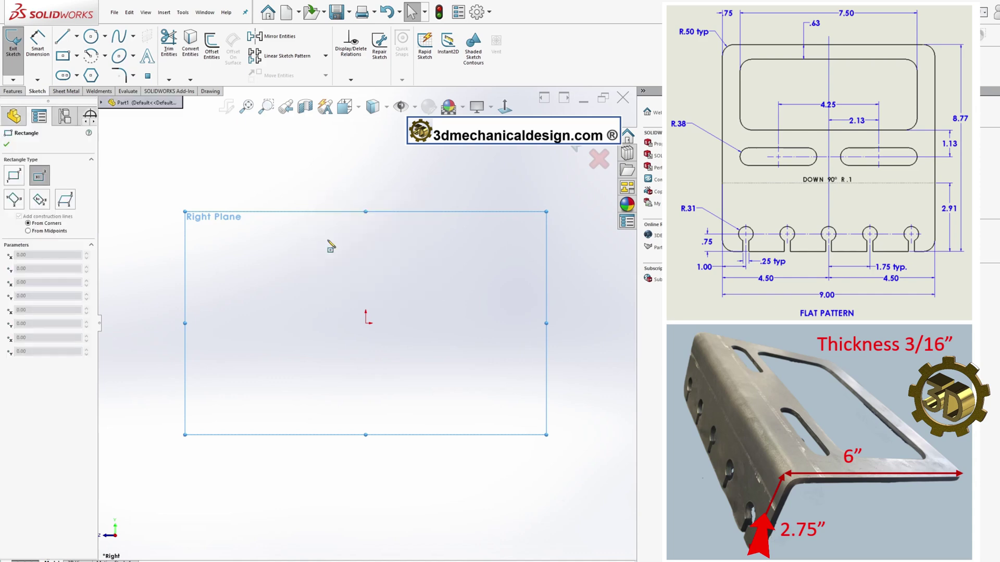
{"action": "left_click", "coordinate": [368, 323]}
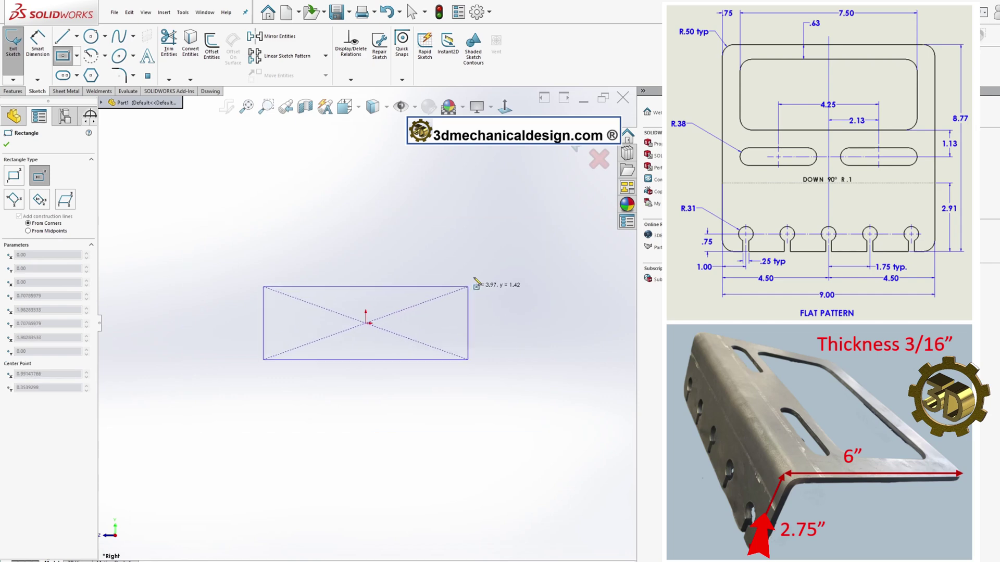
{"action": "left_click", "coordinate": [519, 282]}
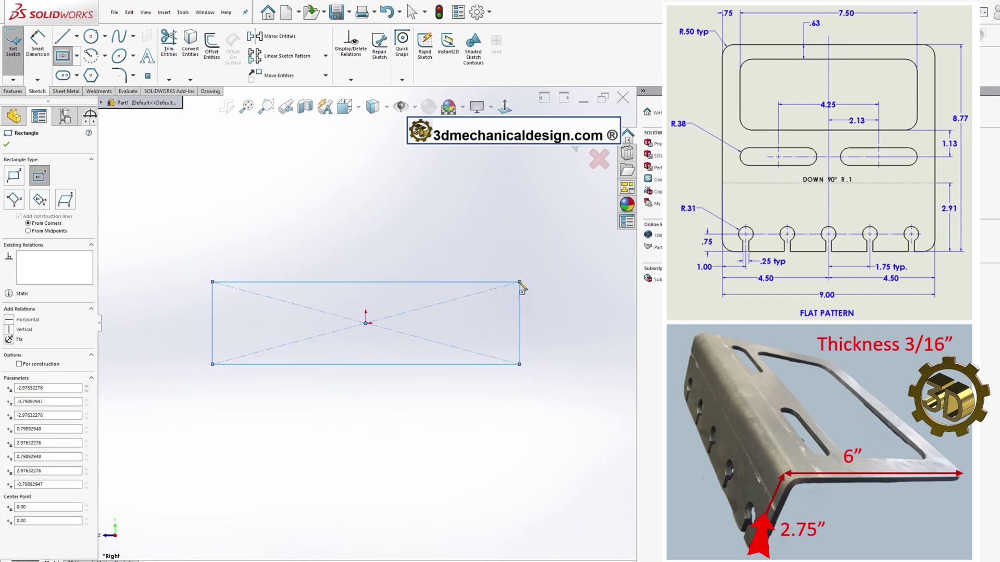
- Dimension the rectangle 2.75 in tall and 9 in wide
{"action": "left_click", "coordinate": [33, 52]}
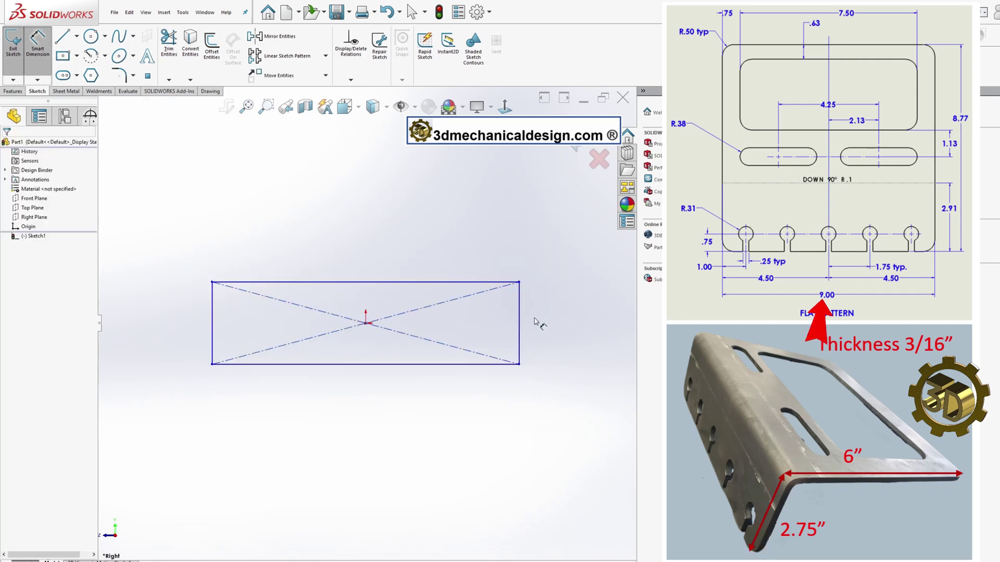
{"action": "left_click", "coordinate": [520, 328]}
{"action": "left_click", "coordinate": [549, 332]}
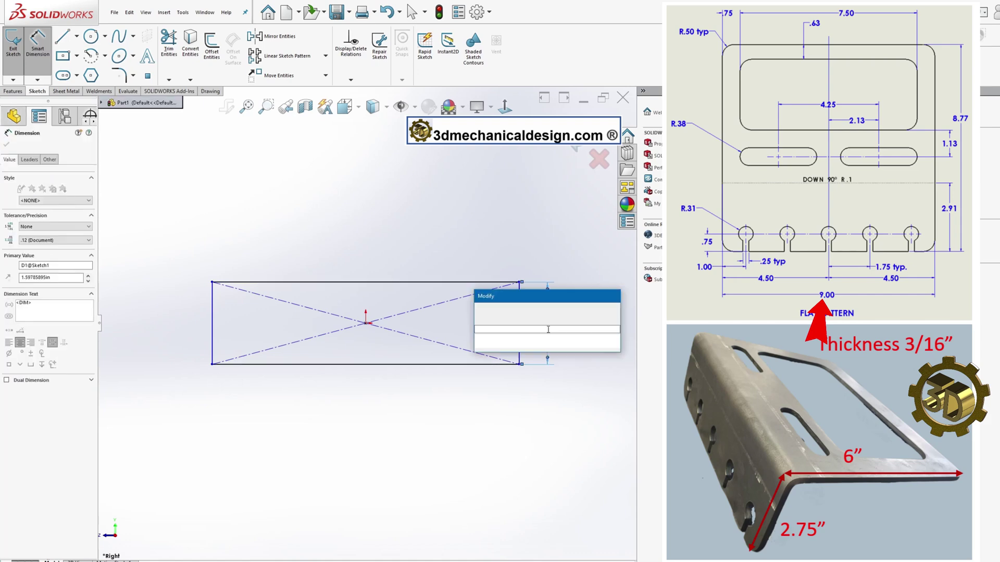
{"action": "type", "text": "2.75"}
{"action": "key", "text": "Return"}
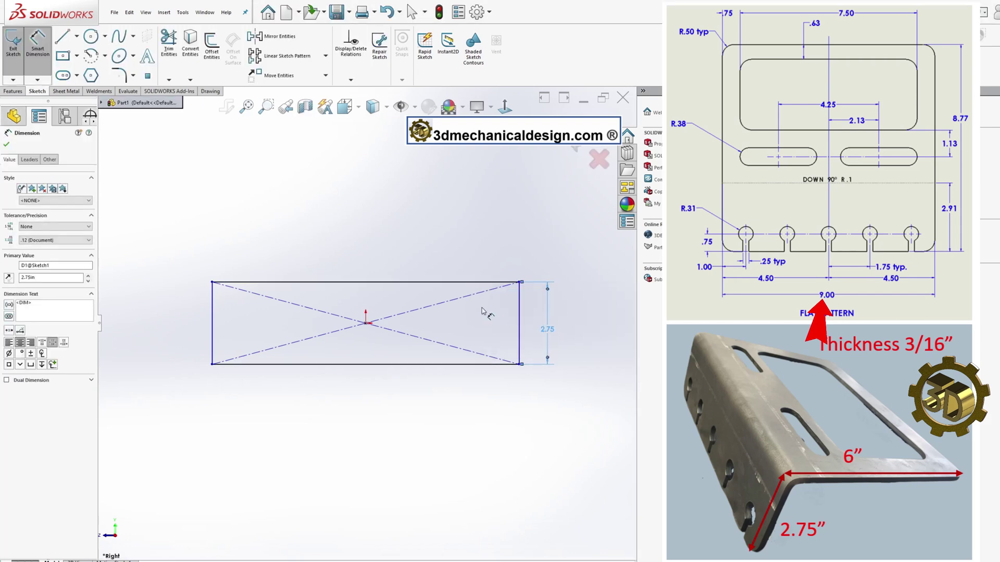
{"action": "left_click", "coordinate": [436, 282]}
{"action": "left_click", "coordinate": [433, 269]}
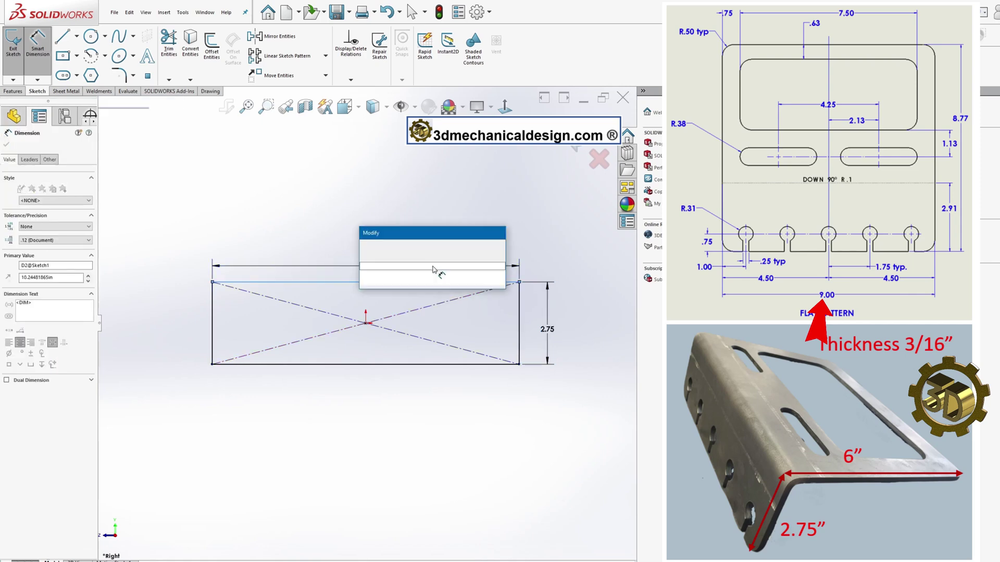
{"action": "type", "text": "9"}
{"action": "key", "text": "Return"}
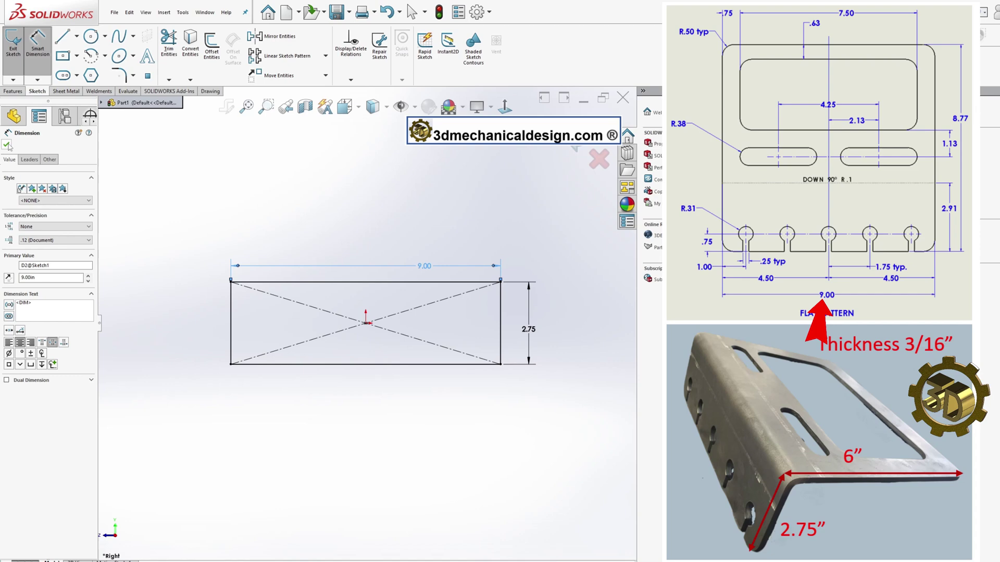
- Create a 3/16 in thick base flange from the 9 × 2.75 rectangle and orbit to inspect it
{"action": "left_click", "coordinate": [62, 93]}
{"action": "left_click", "coordinate": [14, 46]}
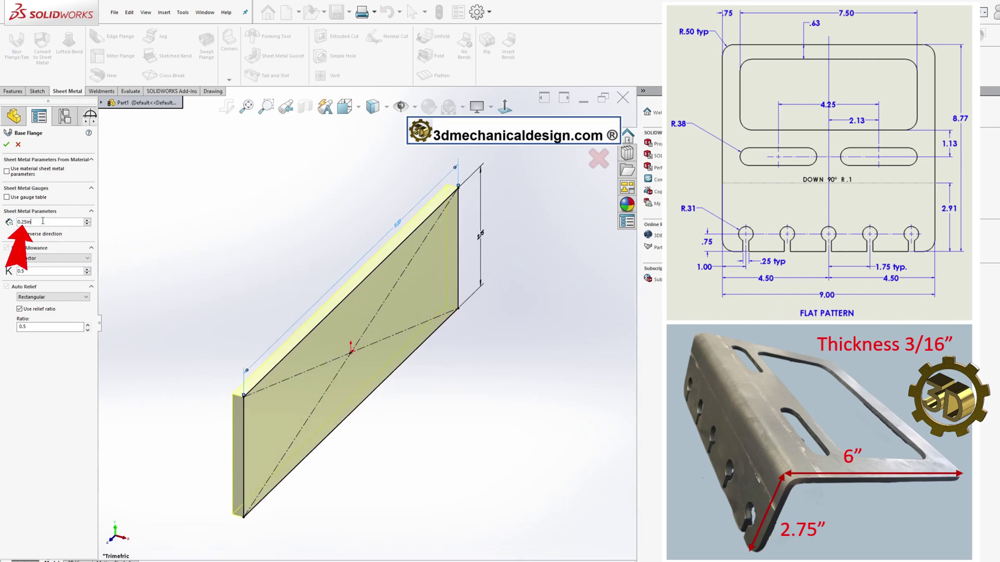
{"action": "type", "text": "3/16"}
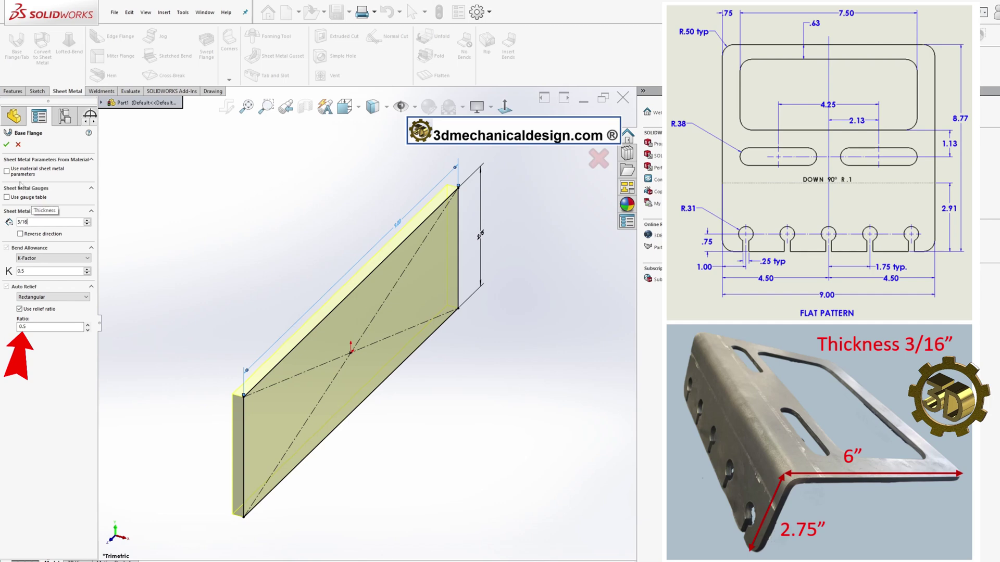
{"action": "left_click", "coordinate": [7, 145]}
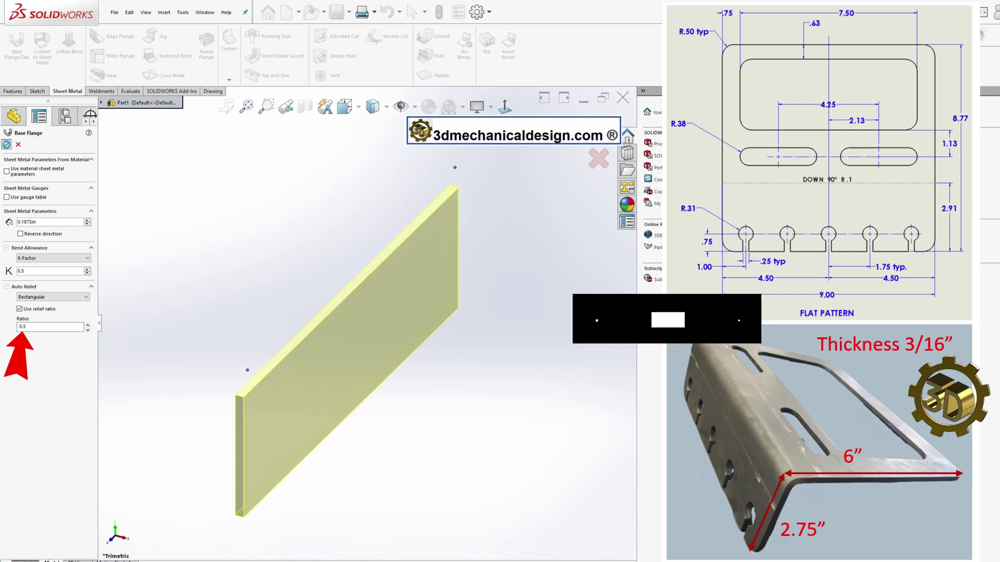
{"action": "middle_click_drag", "start_coordinate": [379, 416], "coordinate": [357, 327]}
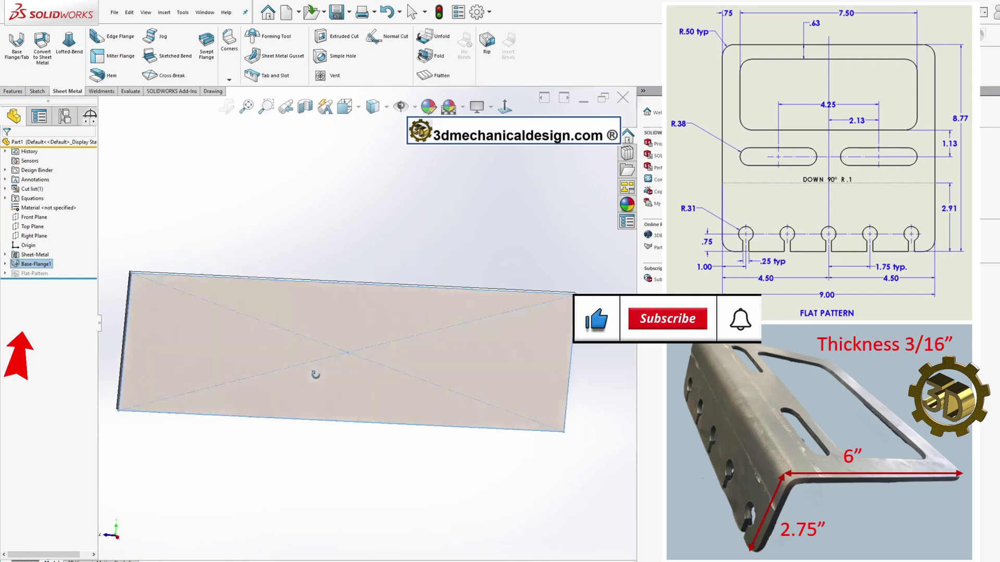
{"action": "left_click", "coordinate": [359, 328]}
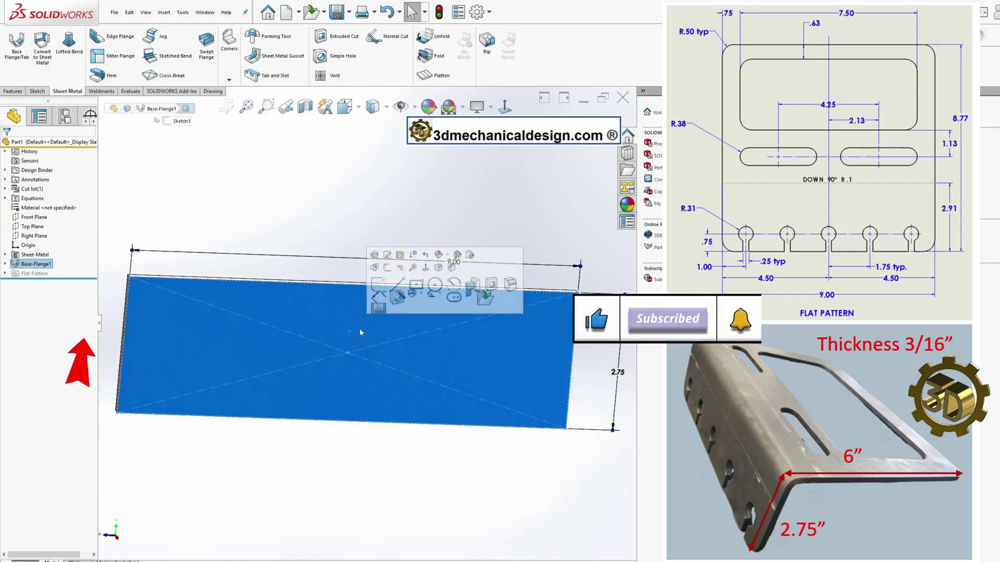
- On the flange face, sketch a vertical construction centerline up from the bottom edge with a circle at its top
{"action": "left_click", "coordinate": [506, 107]}
{"action": "key", "text": "Escape"}
{"action": "key", "text": "f"}
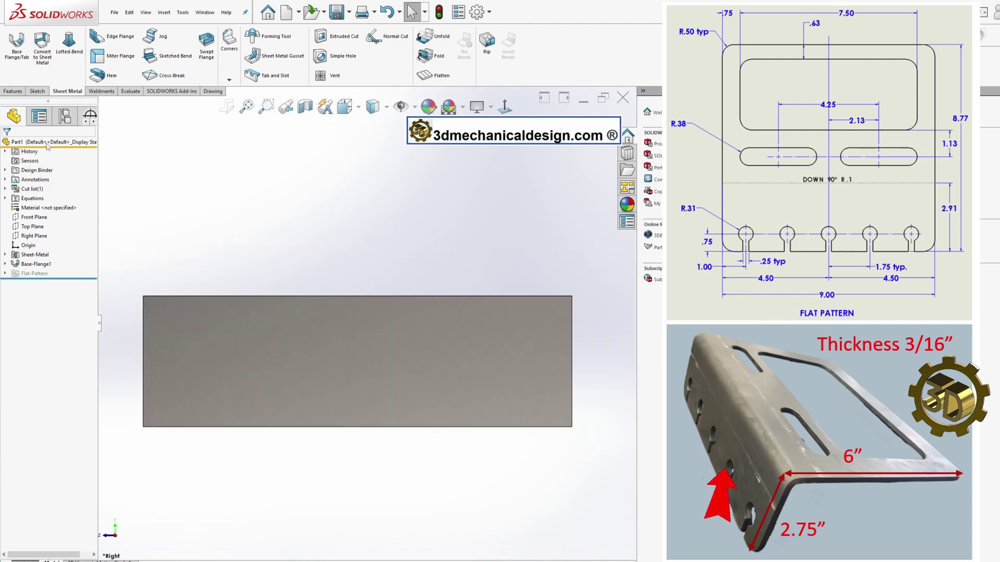
{"action": "left_click", "coordinate": [37, 91]}
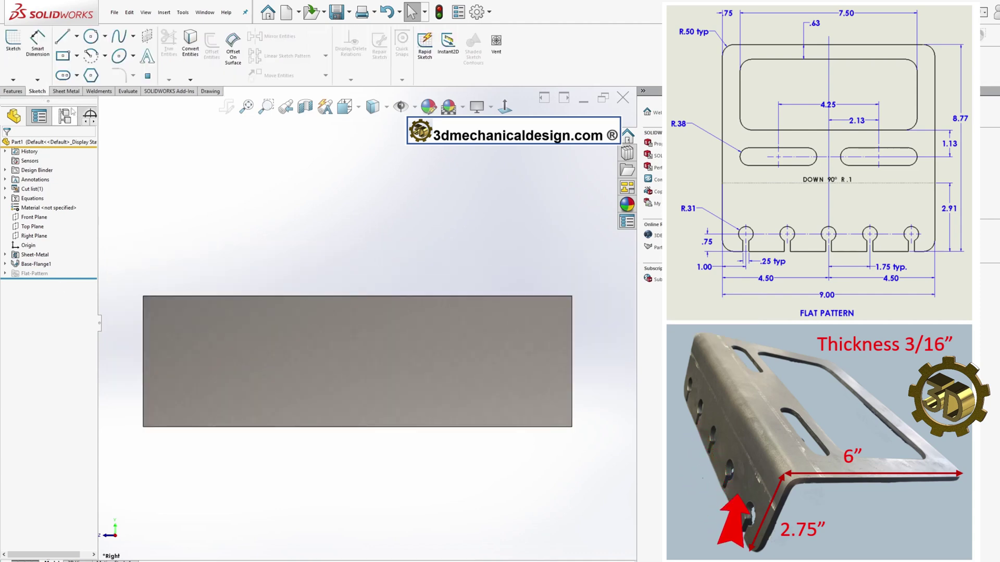
{"action": "left_click", "coordinate": [13, 42]}
{"action": "left_click", "coordinate": [95, 41]}
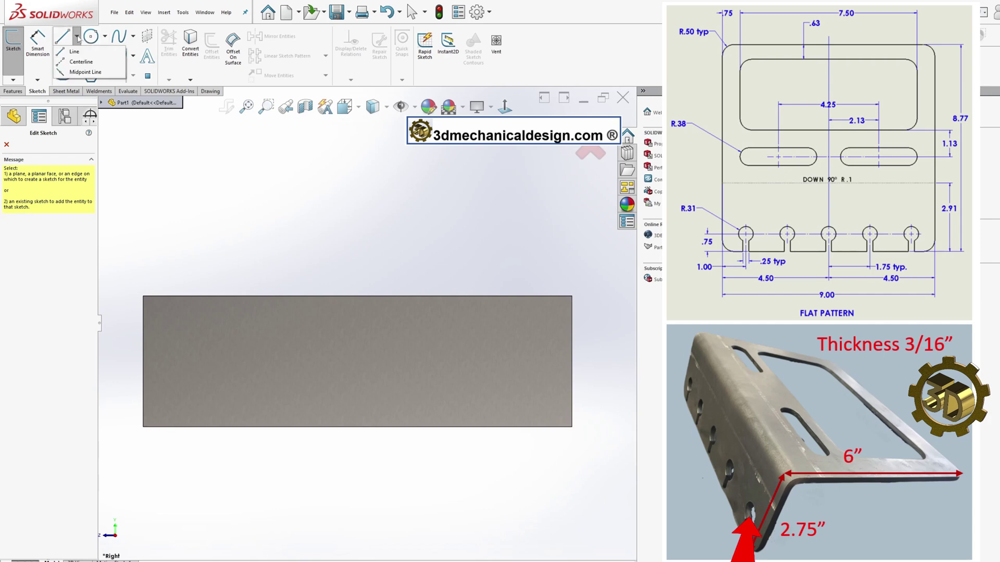
{"action": "left_click", "coordinate": [184, 419]}
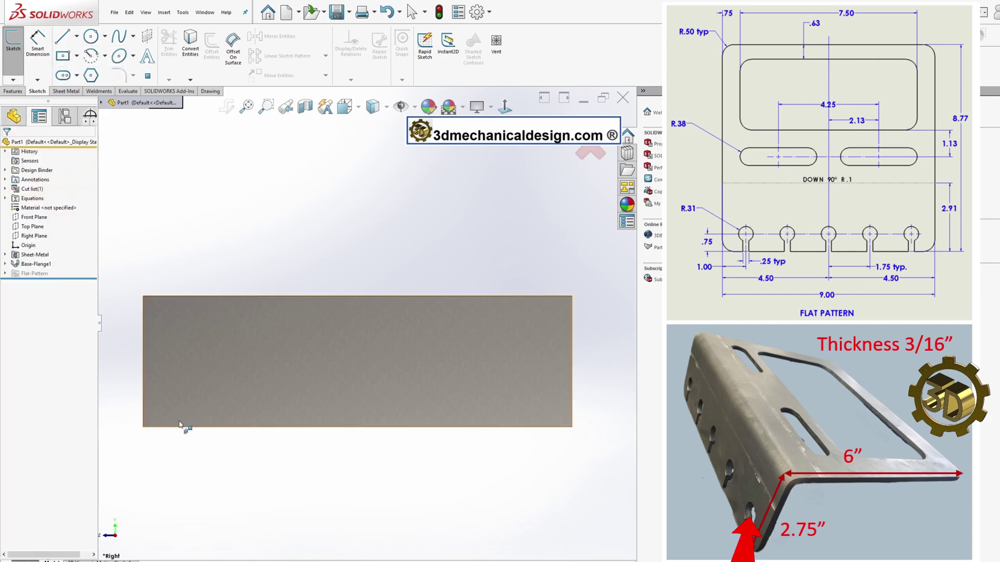
{"action": "left_click_drag", "start_coordinate": [175, 427], "coordinate": [175, 389]}
{"action": "left_click", "coordinate": [91, 36]}
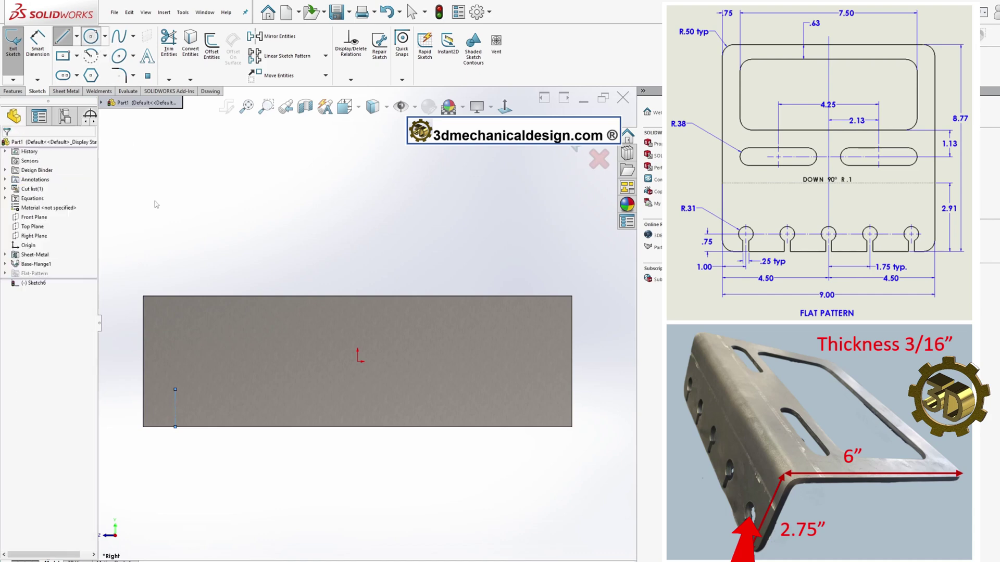
{"action": "left_click", "coordinate": [175, 389]}
{"action": "left_click", "coordinate": [188, 377]}
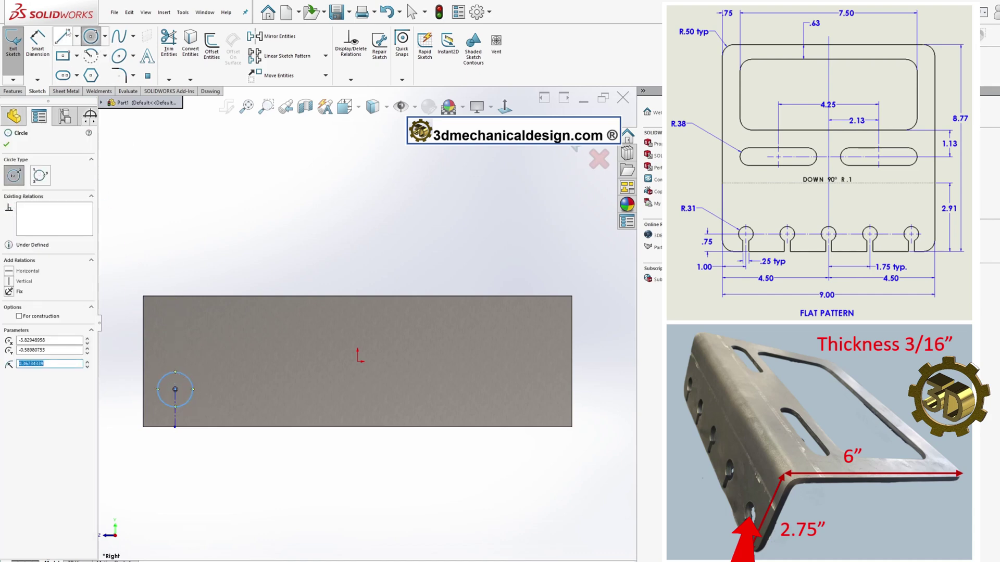
- Draw a line tangent to the circle, then delete it as unwanted
{"action": "left_click", "coordinate": [62, 37]}
{"action": "scroll", "coordinate": [177, 396], "scroll_direction": "down", "scroll_amount": 5}
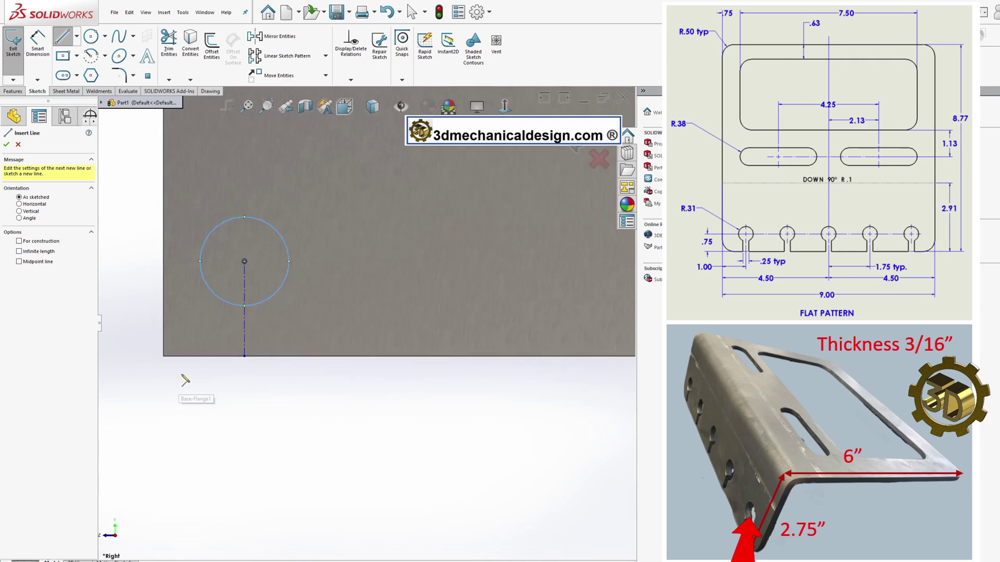
{"action": "left_click", "coordinate": [221, 346]}
{"action": "left_click", "coordinate": [202, 272]}
{"action": "key", "text": "Escape"}
{"action": "left_click", "coordinate": [215, 331]}
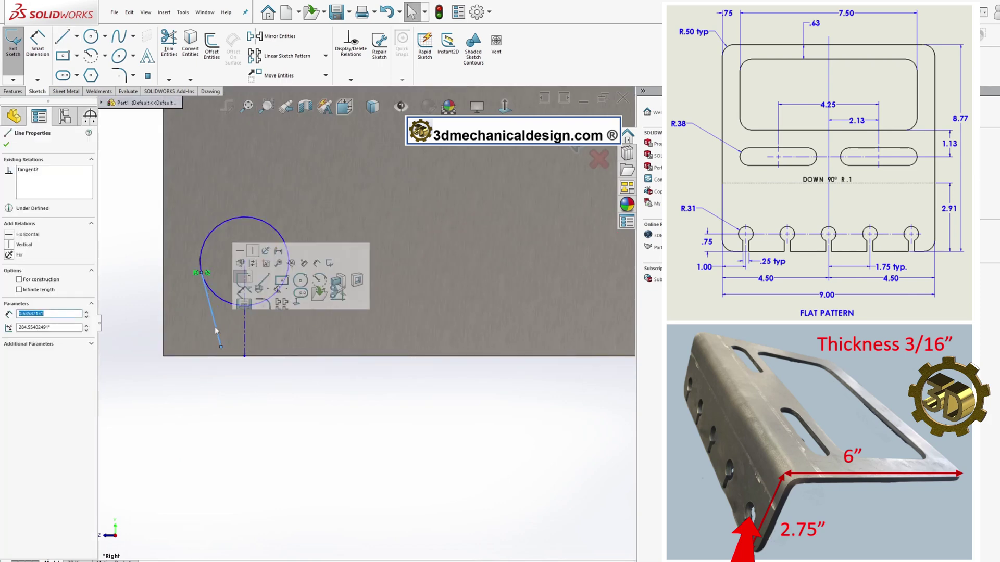
{"action": "key", "text": "Delete"}
- Draw a vertical slot side from the bottom edge to the circle and mirror it about the centerline
{"action": "key", "text": "l"}
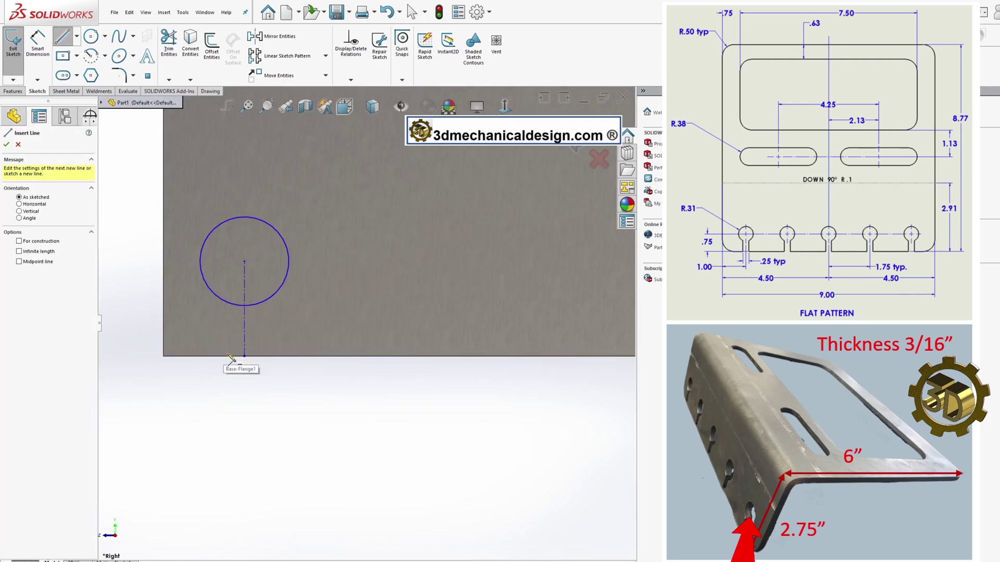
{"action": "left_click", "coordinate": [228, 356]}
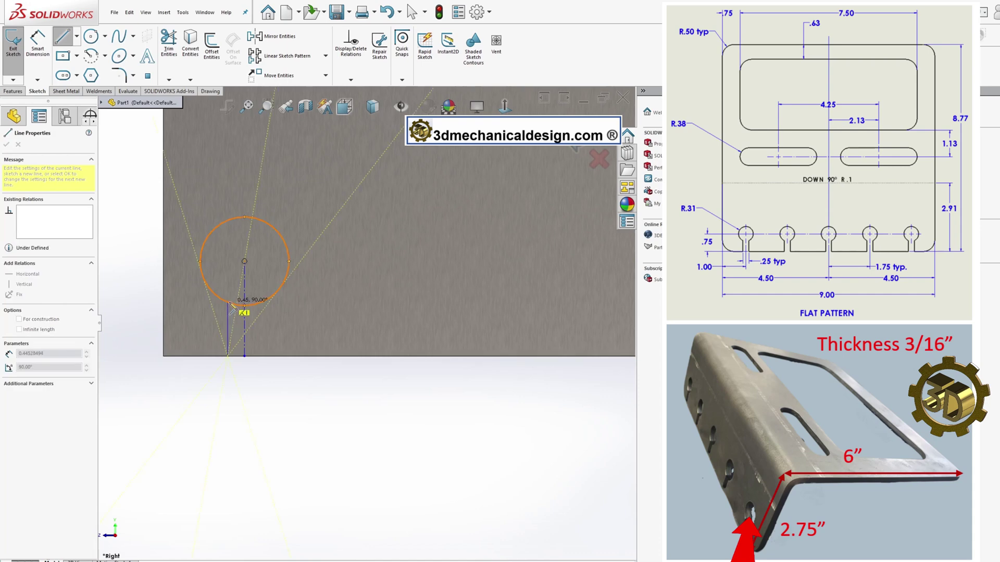
{"action": "left_click", "coordinate": [230, 305]}
{"action": "key", "text": "Escape"}
{"action": "left_click", "coordinate": [244, 325]}
{"action": "left_click", "coordinate": [241, 451]}
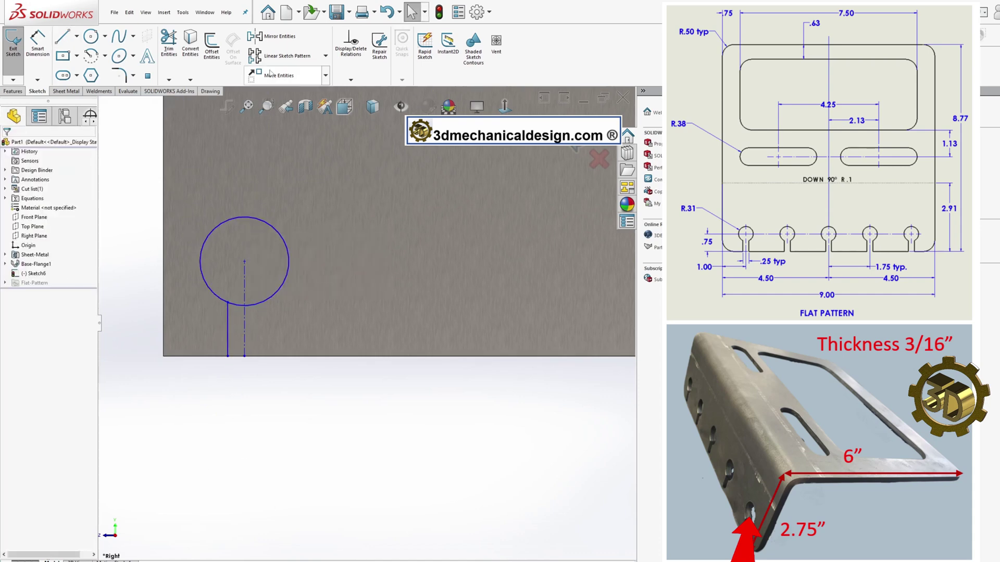
{"action": "left_click", "coordinate": [272, 36]}
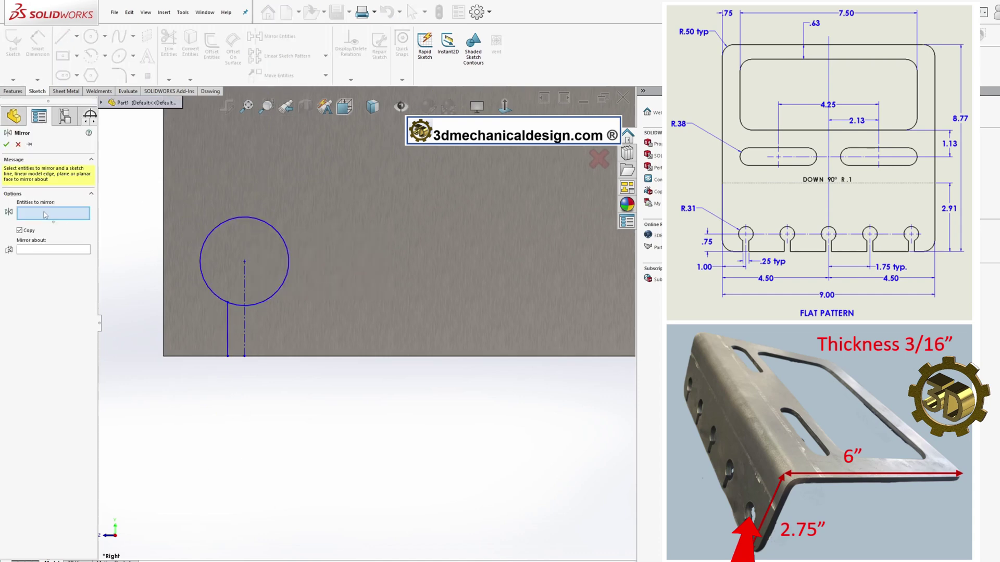
{"action": "left_click", "coordinate": [228, 328]}
{"action": "left_click", "coordinate": [42, 250]}
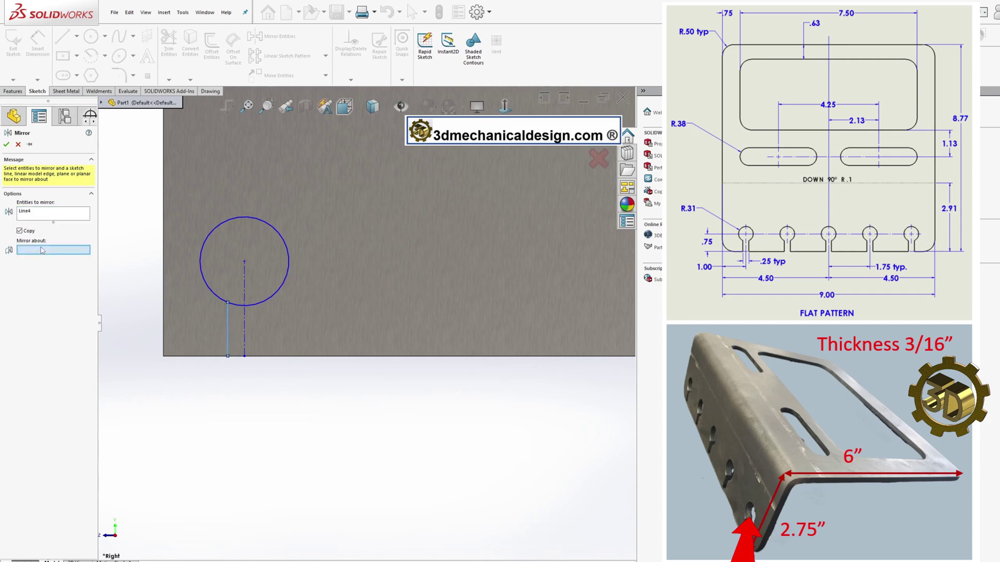
{"action": "left_click", "coordinate": [244, 322]}
- Dimension the slot width to 0.25 in and place the centerline 1.00 in from the left edge
{"action": "left_click", "coordinate": [7, 144]}
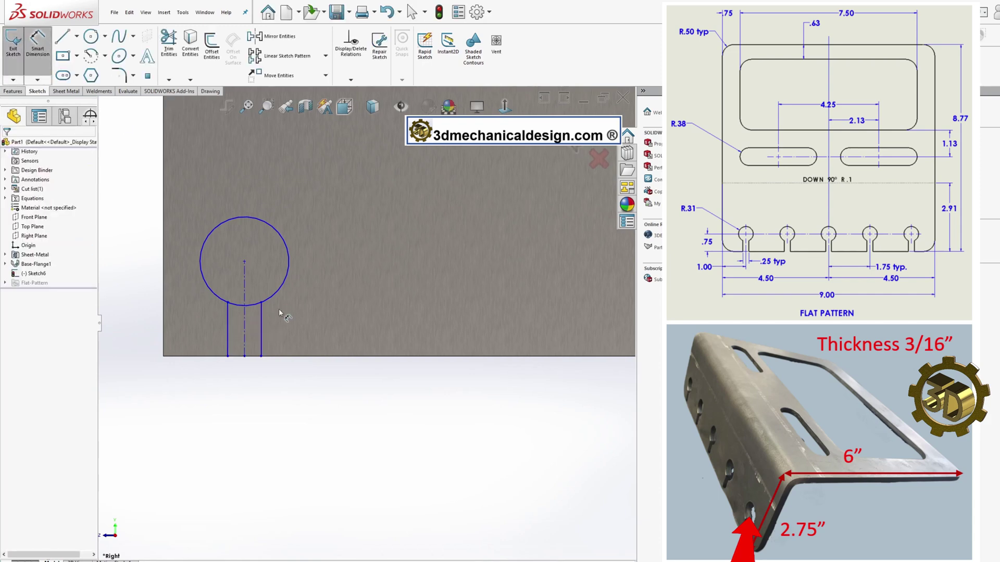
{"action": "left_click", "coordinate": [228, 328]}
{"action": "left_click", "coordinate": [261, 332]}
{"action": "left_click", "coordinate": [256, 396]}
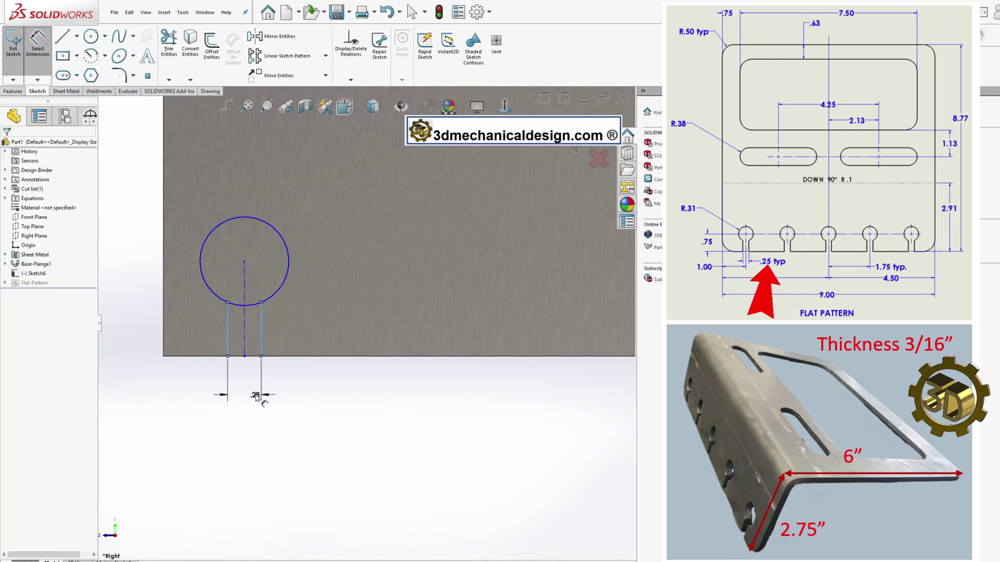
{"action": "type", "text": "0.25"}
{"action": "key", "text": "Return"}
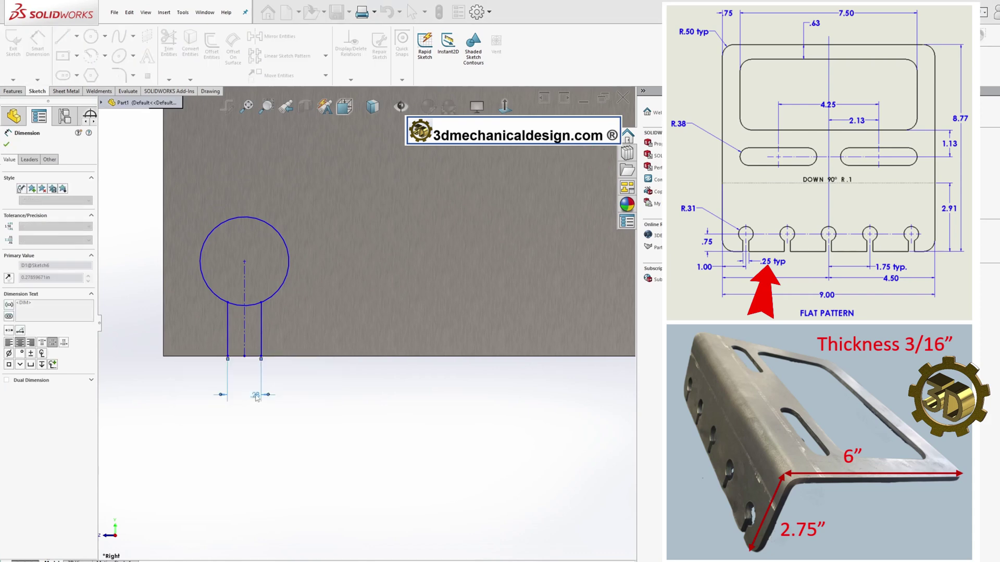
{"action": "left_click", "coordinate": [246, 317]}
{"action": "left_click", "coordinate": [163, 301]}
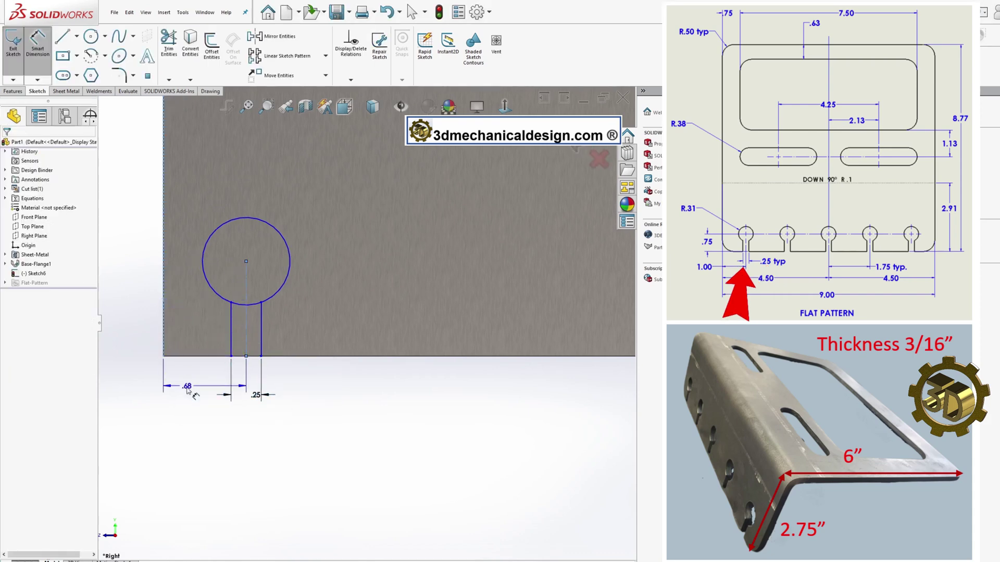
{"action": "left_click", "coordinate": [191, 441]}
{"action": "type", "text": "1"}
{"action": "key", "text": "Return"}
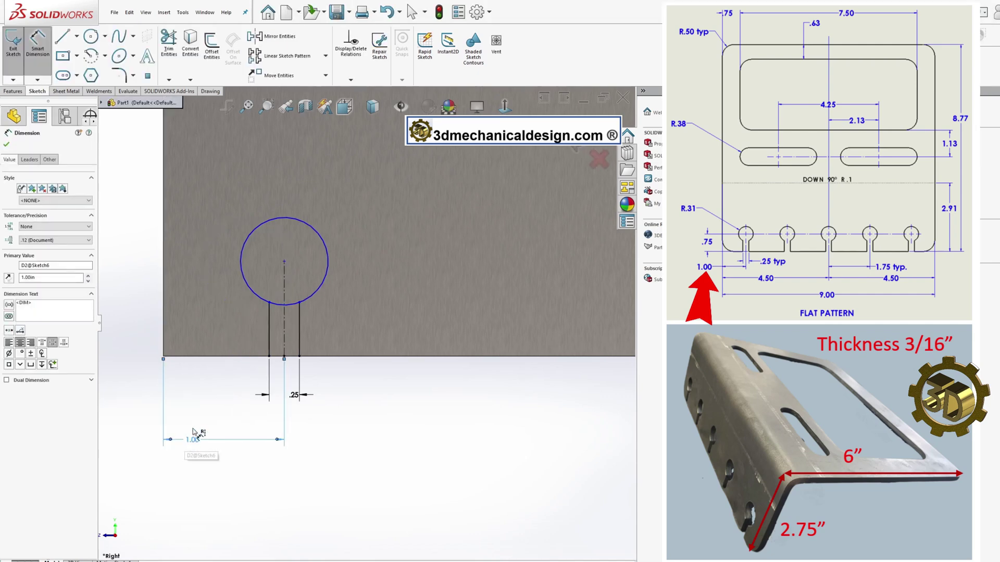
- Set the circle centre 0.75 in above the bottom edge and its diameter to .31*2 (0.62 in)
{"action": "left_click", "coordinate": [224, 356]}
{"action": "left_click", "coordinate": [286, 263]}
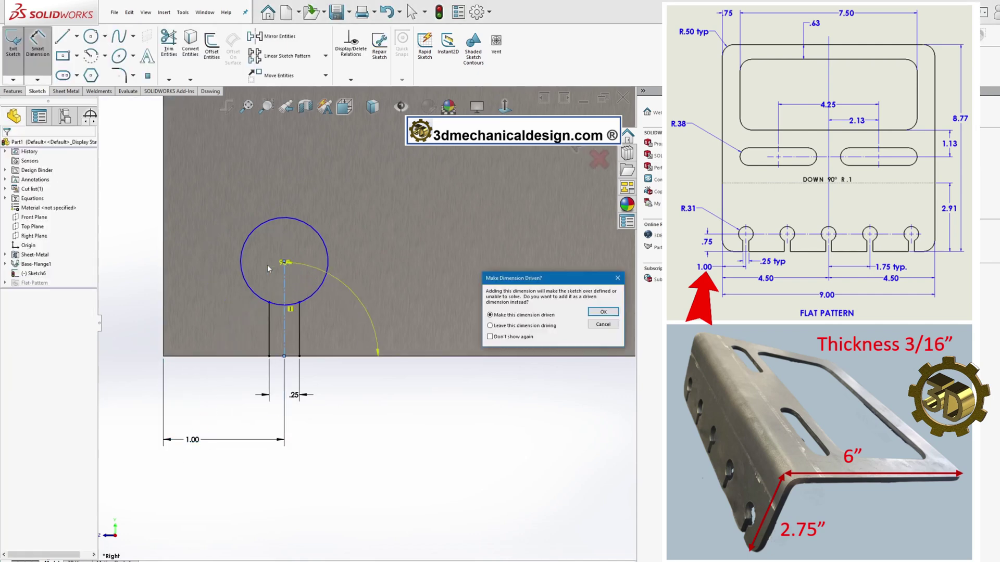
{"action": "key", "text": "Escape"}
{"action": "left_click", "coordinate": [328, 262]}
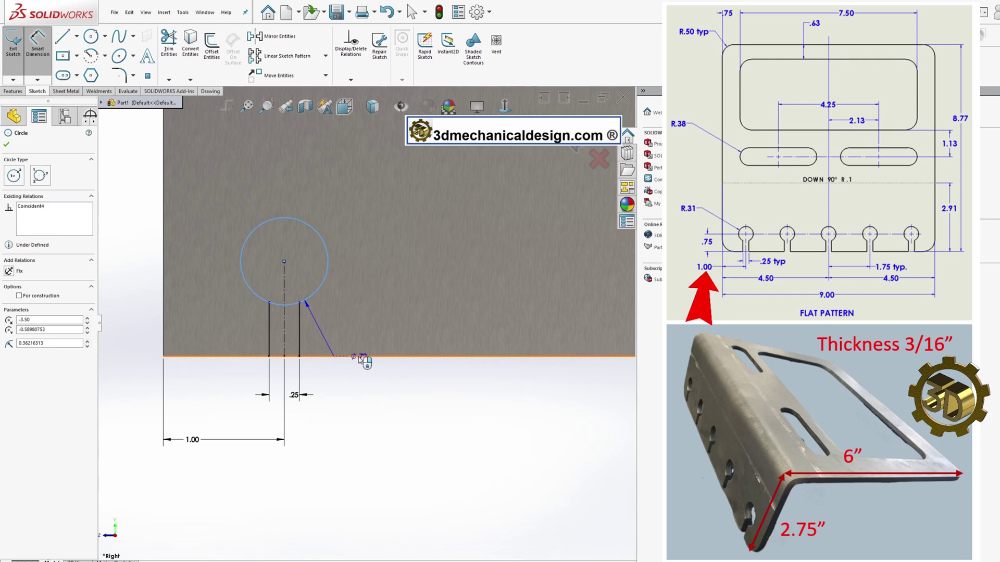
{"action": "left_click", "coordinate": [364, 357]}
{"action": "left_click", "coordinate": [146, 311]}
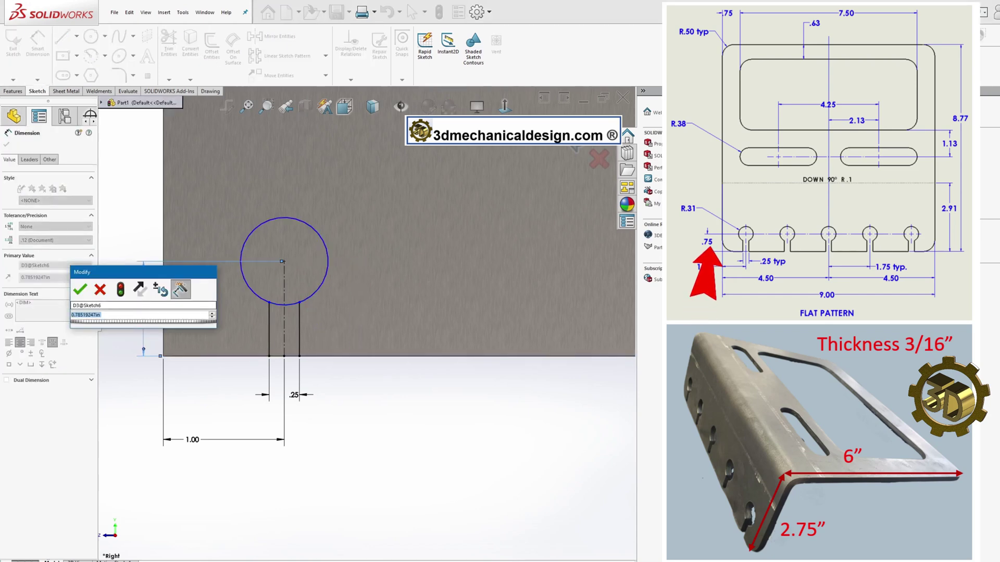
{"action": "type", "text": ".75"}
{"action": "key", "text": "Return"}
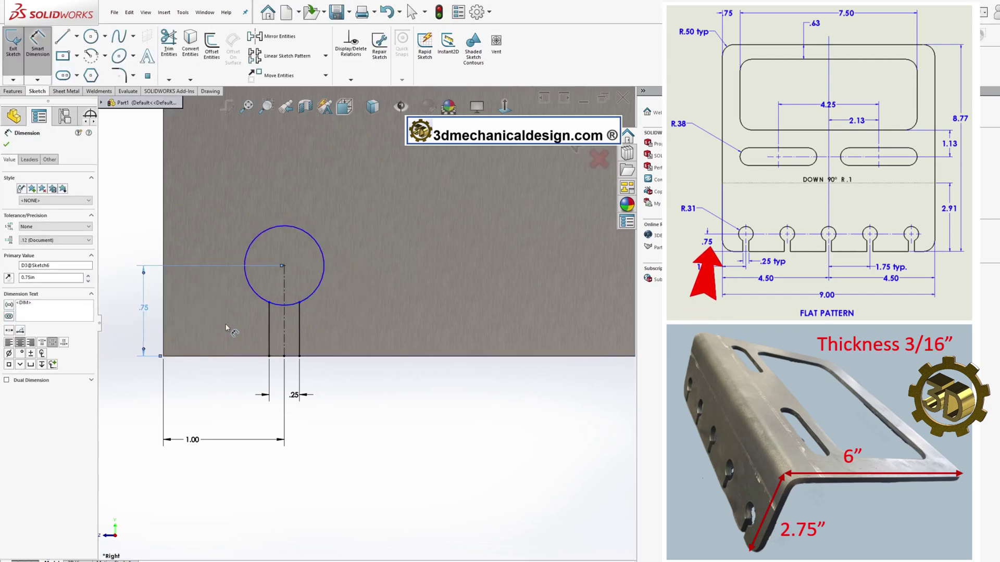
{"action": "left_click", "coordinate": [283, 227]}
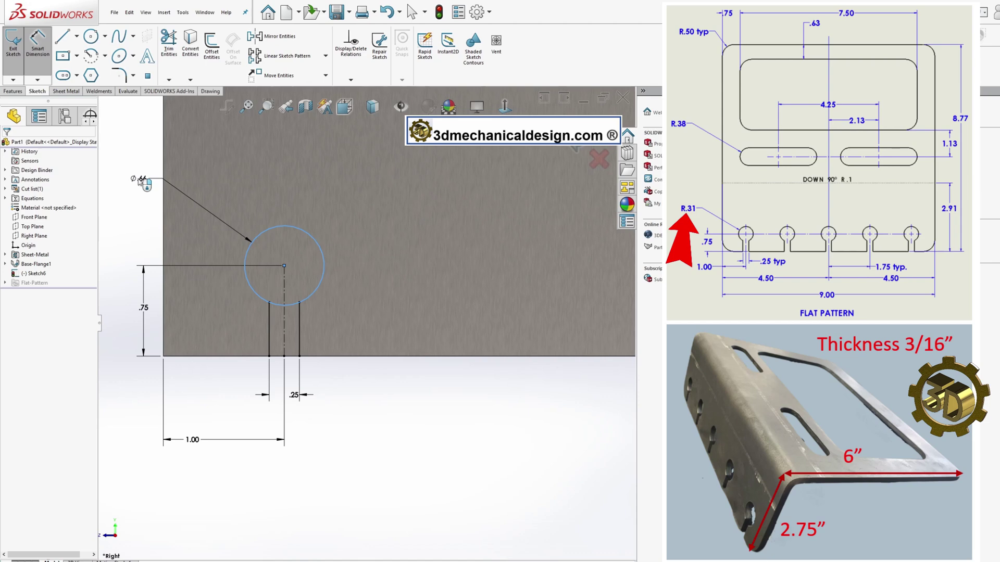
{"action": "left_click", "coordinate": [140, 180]}
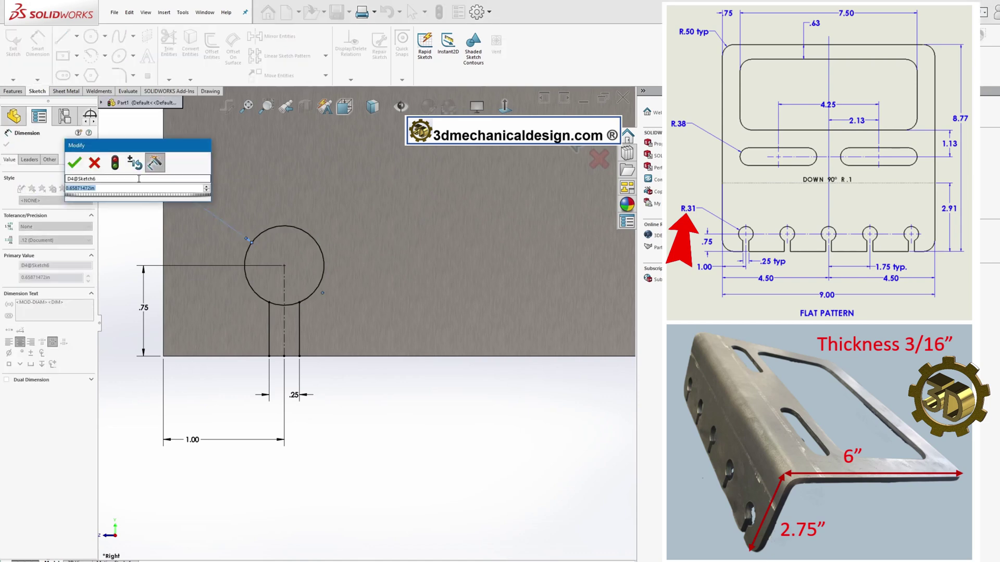
{"action": "type", "text": "."}
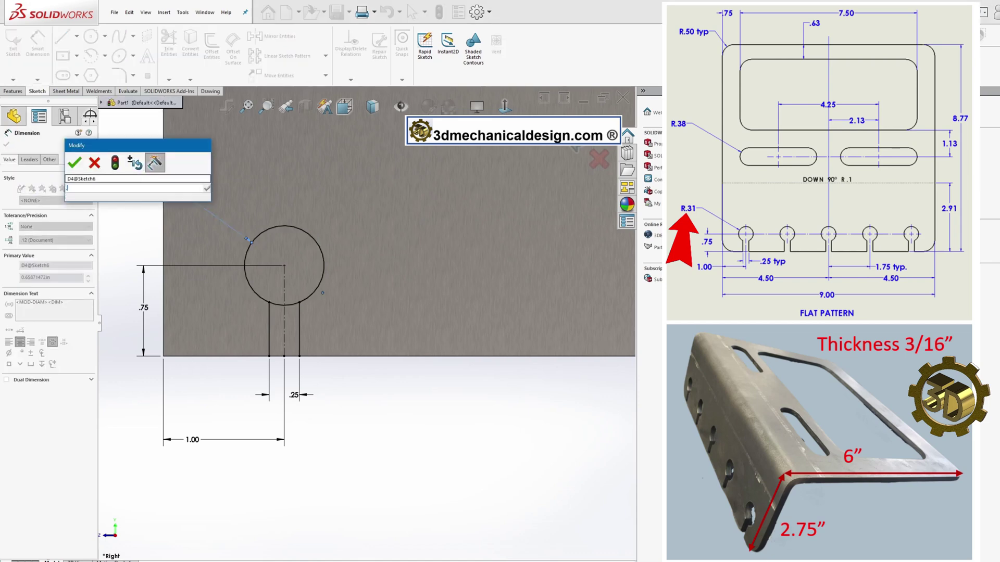
{"action": "type", "text": "31"}
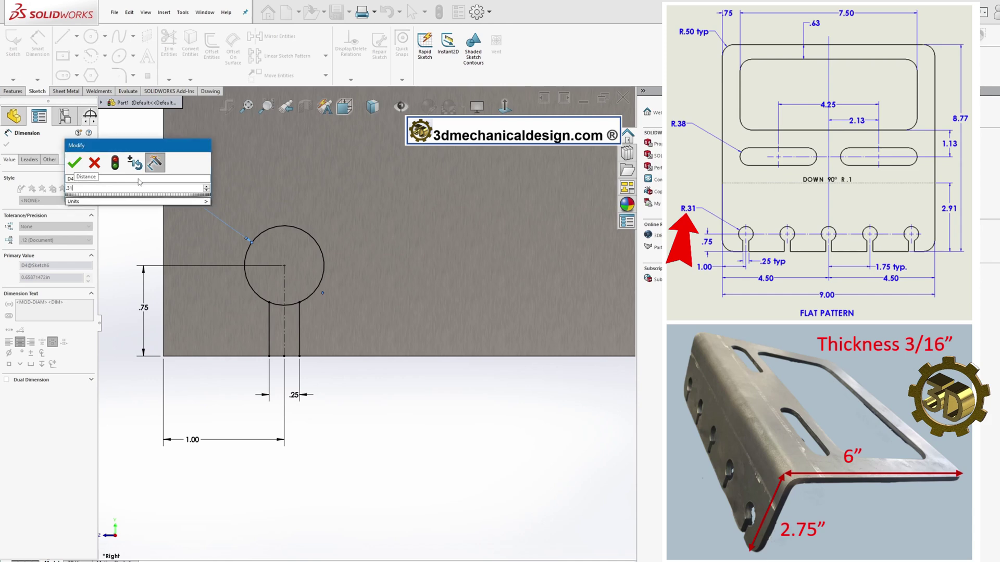
{"action": "type", "text": "*2"}
{"action": "key", "text": "Return"}
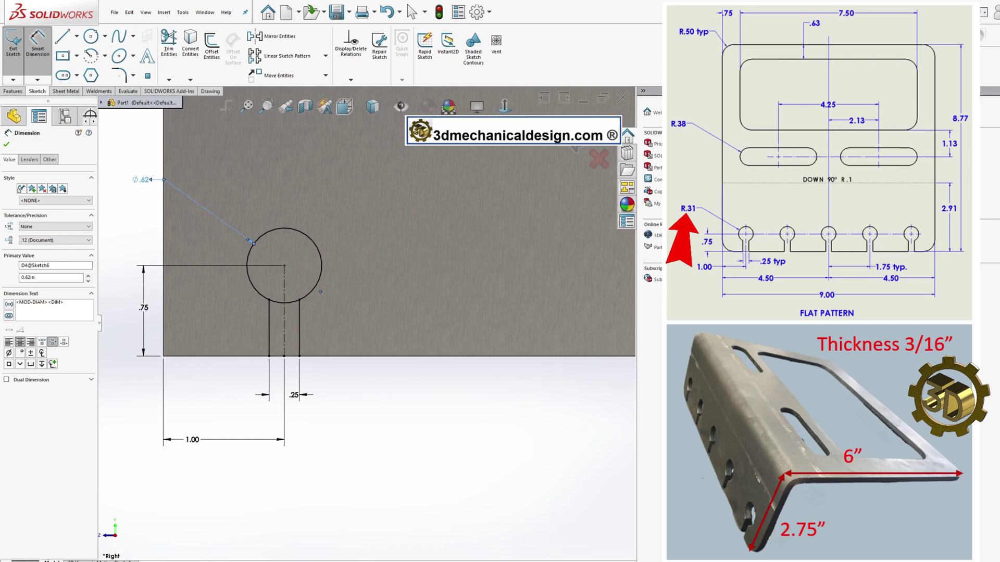
- Trim the arc between the slot sides and close the slot bottom with a horizontal line
{"action": "left_click", "coordinate": [168, 42]}
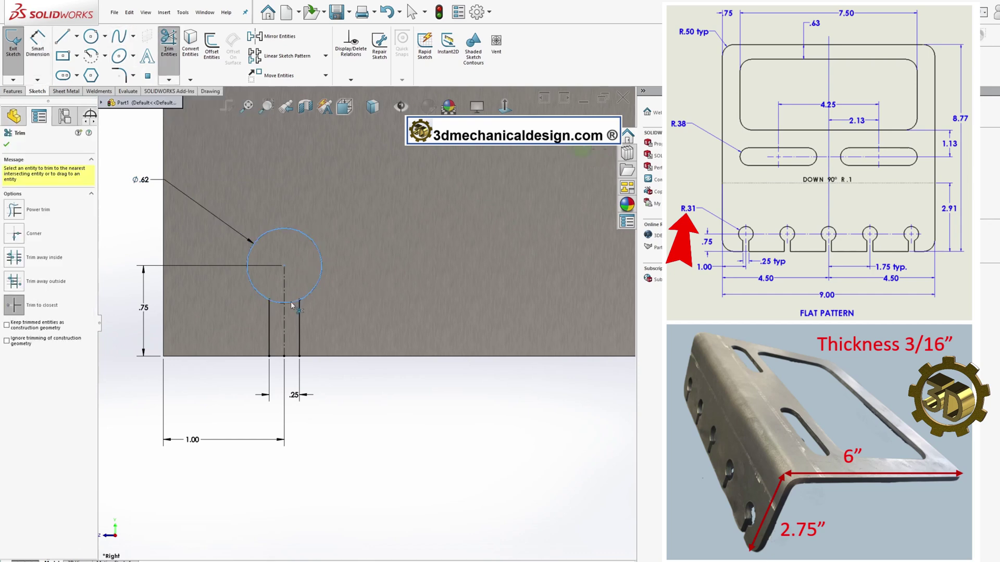
{"action": "left_click_drag", "start_coordinate": [291, 303], "coordinate": [277, 303]}
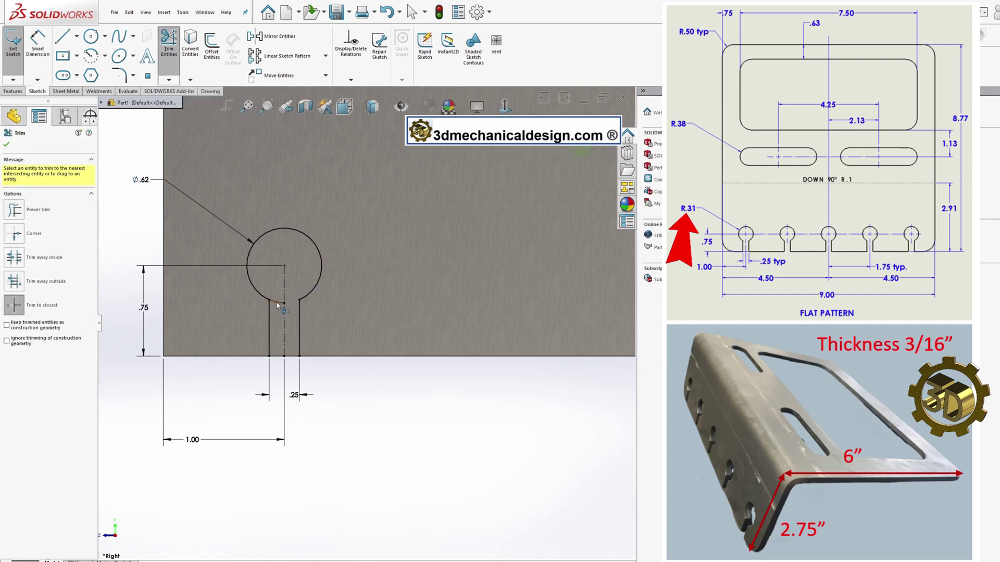
{"action": "left_click", "coordinate": [62, 36]}
{"action": "left_click", "coordinate": [269, 356]}
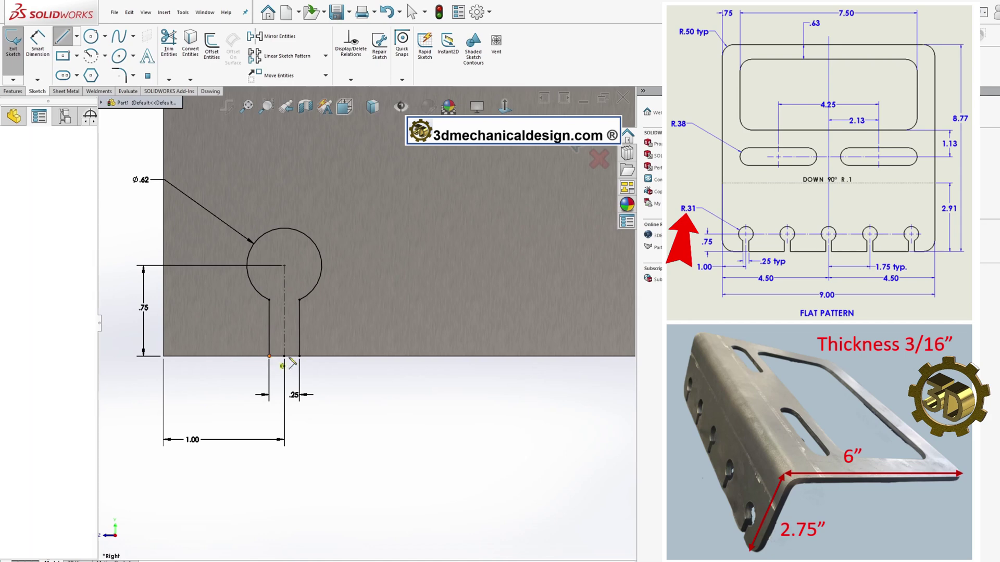
{"action": "double_click", "coordinate": [299, 356]}
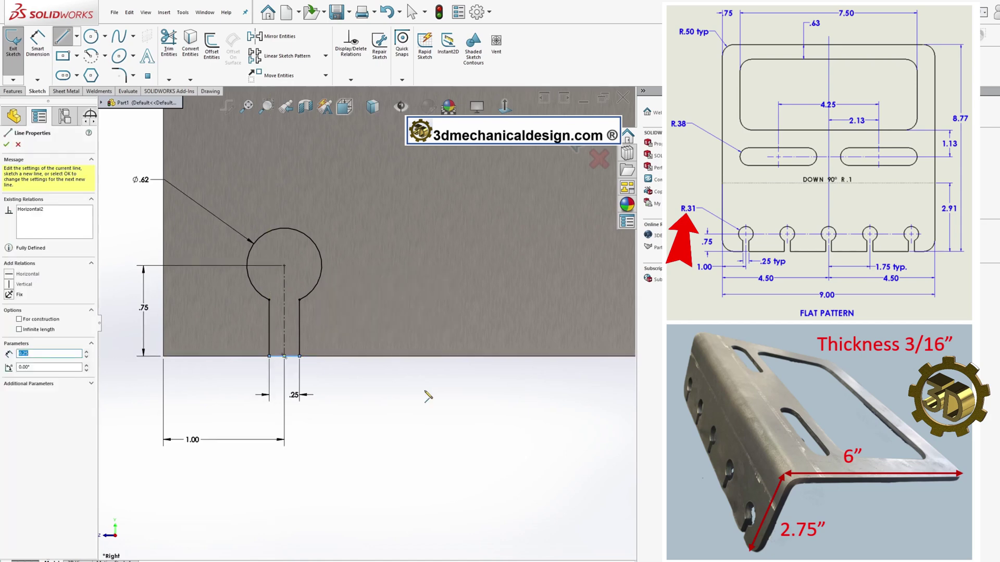
- Cut the keyhole through the flange with an Up To Next extruded cut
{"action": "left_click", "coordinate": [13, 91]}
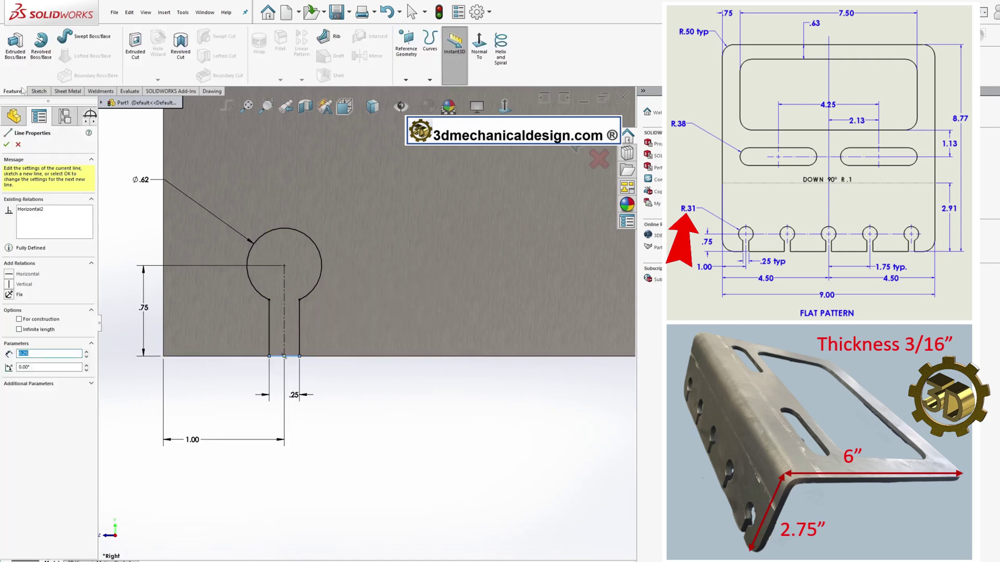
{"action": "left_click", "coordinate": [135, 44]}
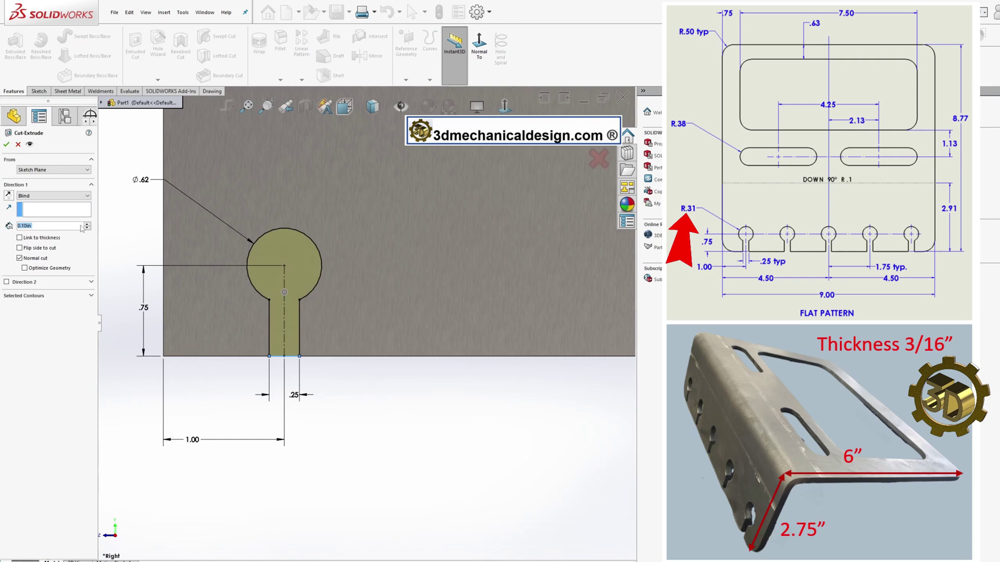
{"action": "left_click", "coordinate": [59, 199]}
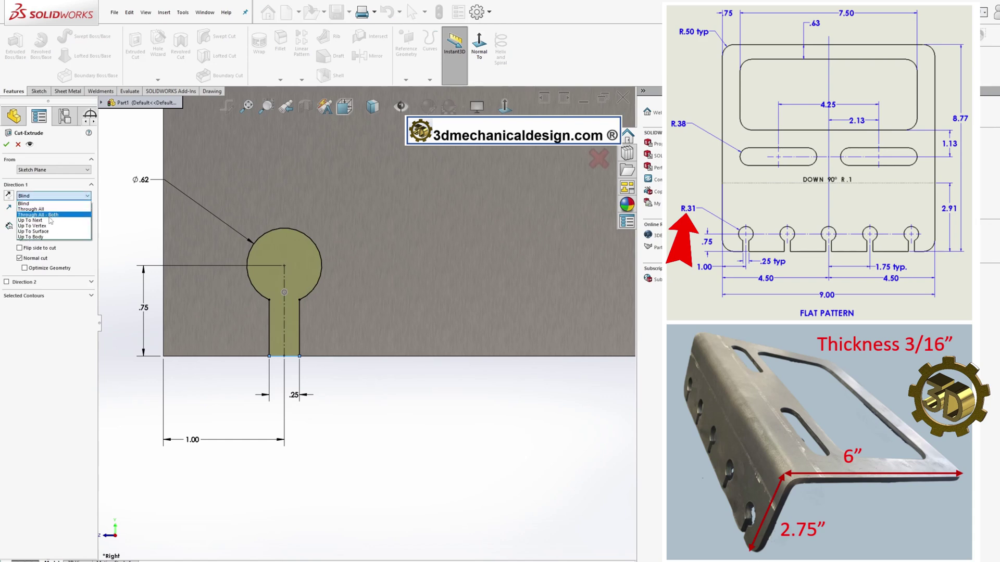
{"action": "left_click", "coordinate": [47, 220]}
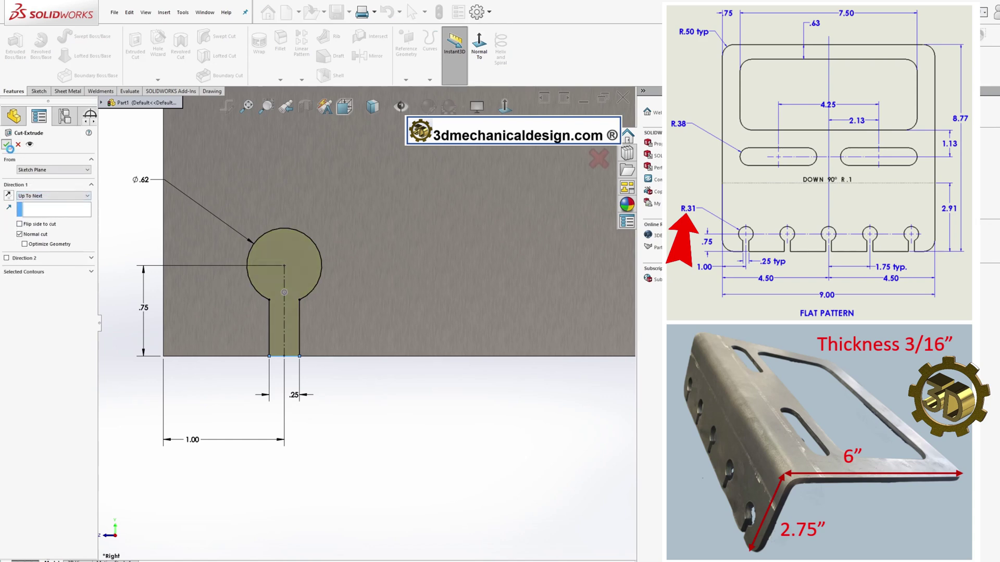
{"action": "left_click", "coordinate": [6, 145]}
{"action": "mouse_move", "coordinate": [364, 333]}
{"action": "middle_mouse_down"}
{"action": "mouse_move", "coordinate": [320, 368]}
{"action": "mouse_move", "coordinate": [380, 319]}
{"action": "mouse_move", "coordinate": [357, 286]}
{"action": "mouse_move", "coordinate": [351, 315]}
{"action": "mouse_move", "coordinate": [361, 319]}
{"action": "middle_mouse_up"}
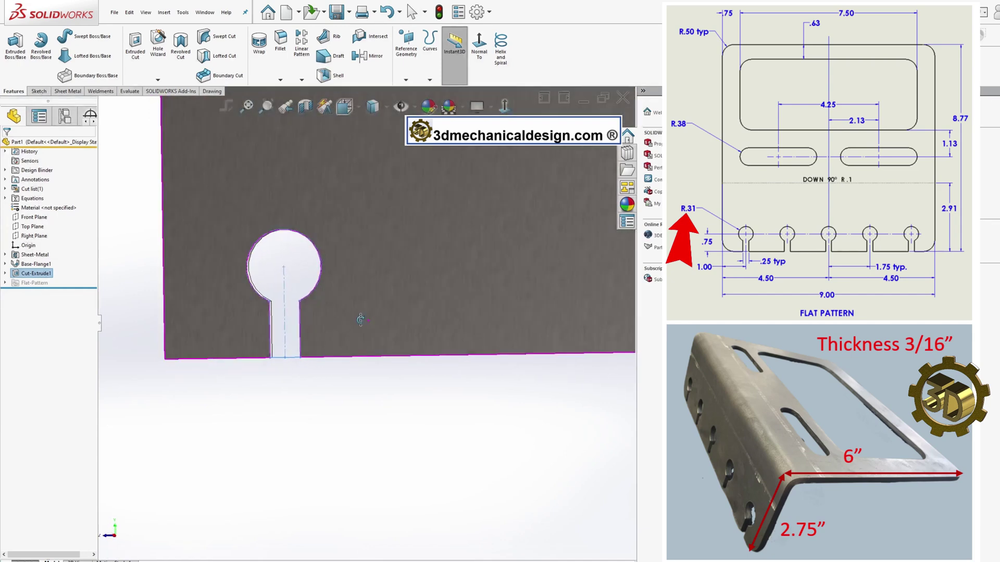
- Linear-pattern the keyhole cut along the bottom edge: 5 instances at 1.75 in spacing
{"action": "left_click", "coordinate": [302, 46]}
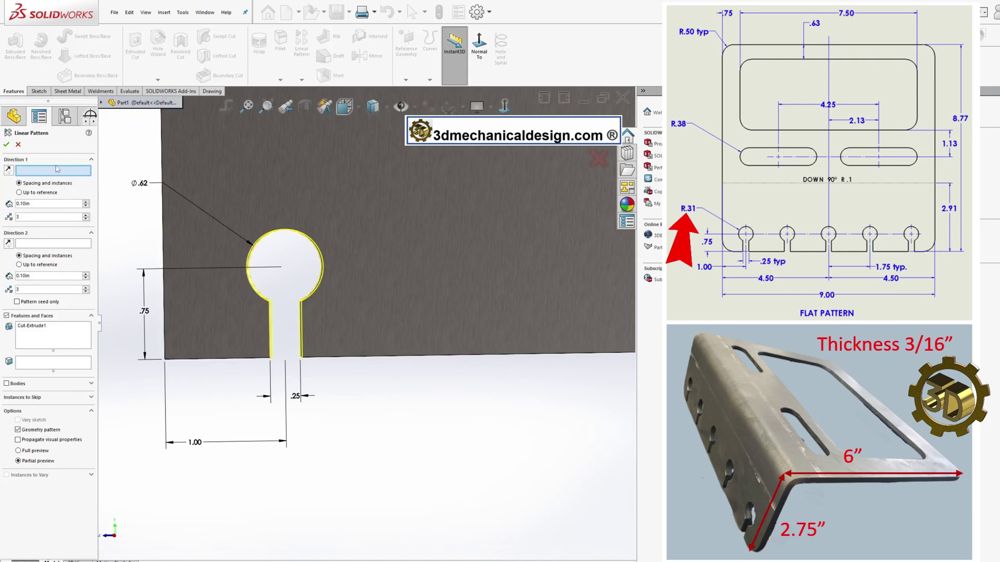
{"action": "left_click", "coordinate": [418, 357]}
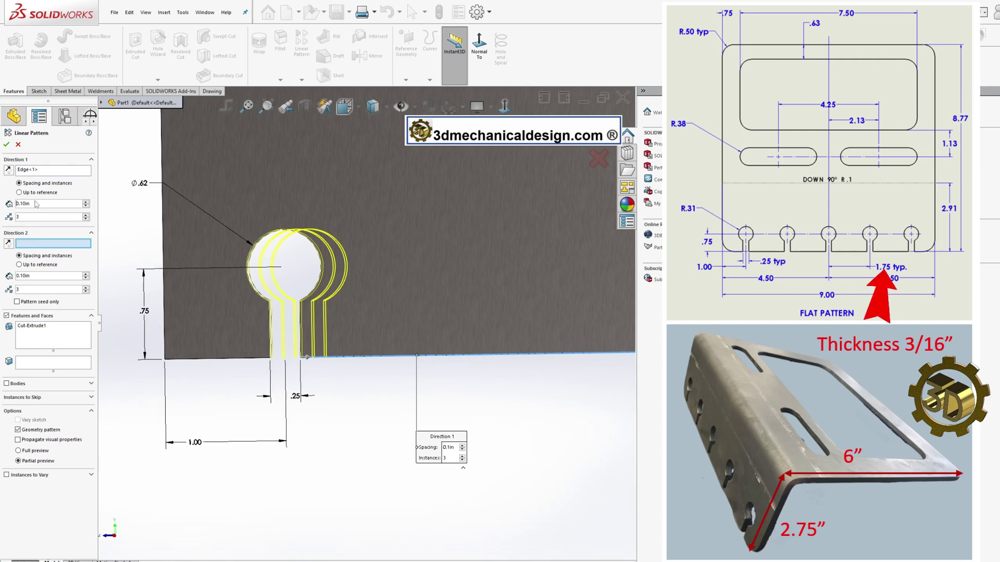
{"action": "left_click", "coordinate": [86, 215]}
{"action": "left_click", "coordinate": [86, 215]}
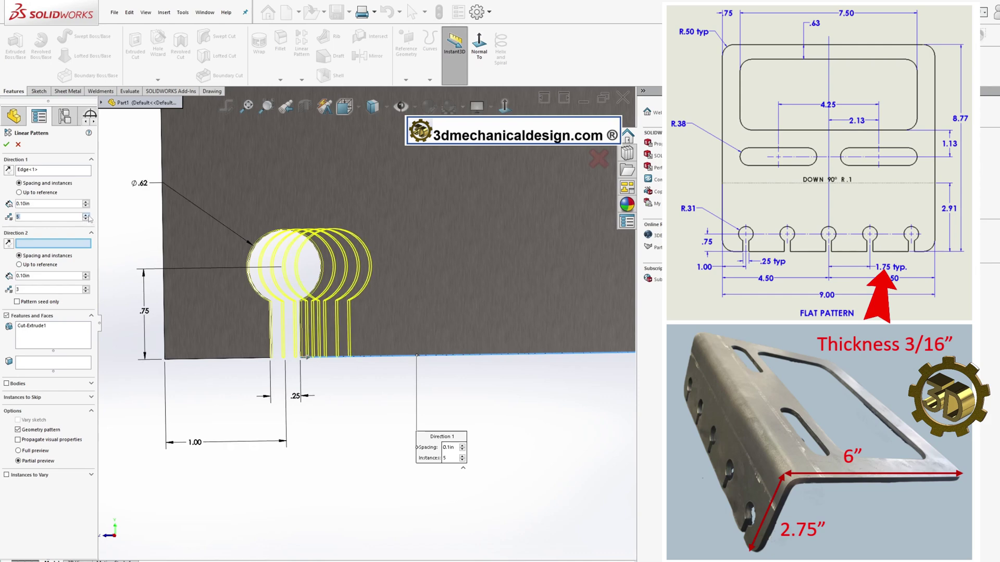
{"action": "left_click", "coordinate": [45, 203]}
{"action": "type", "text": "1.75"}
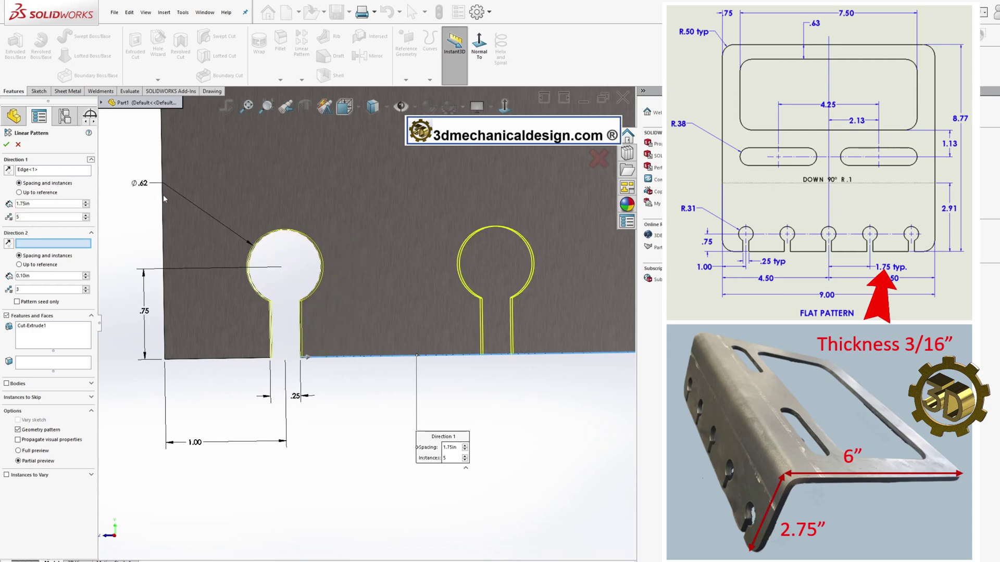
{"action": "scroll", "coordinate": [164, 199], "scroll_direction": "up", "scroll_amount": 5}
{"action": "scroll", "coordinate": [159, 197], "scroll_direction": "down", "scroll_amount": 2}
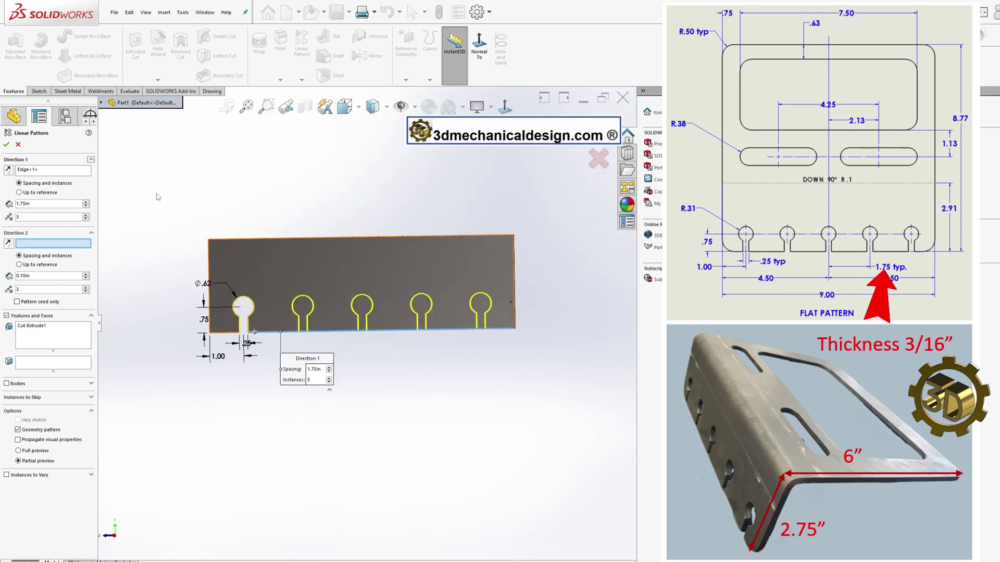
{"action": "left_click", "coordinate": [6, 144]}
{"action": "mouse_move", "coordinate": [382, 269]}
{"action": "middle_mouse_down"}
{"action": "mouse_move", "coordinate": [336, 300]}
{"action": "mouse_move", "coordinate": [382, 276]}
{"action": "mouse_move", "coordinate": [365, 273]}
{"action": "middle_mouse_up"}
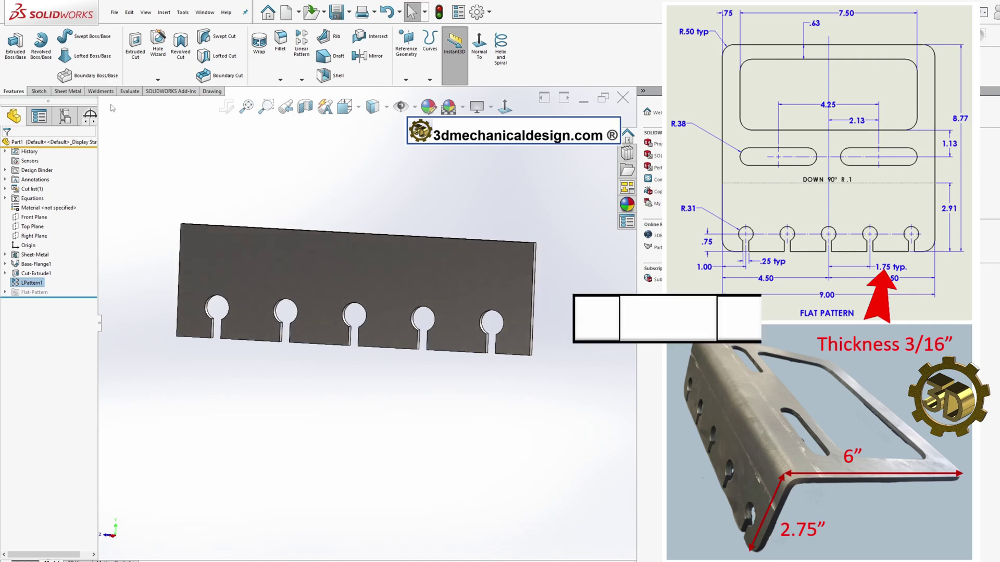
- Add a 6 in edge flange at 90° on the plate's long top edge, adjusting its position
{"action": "left_click", "coordinate": [71, 92]}
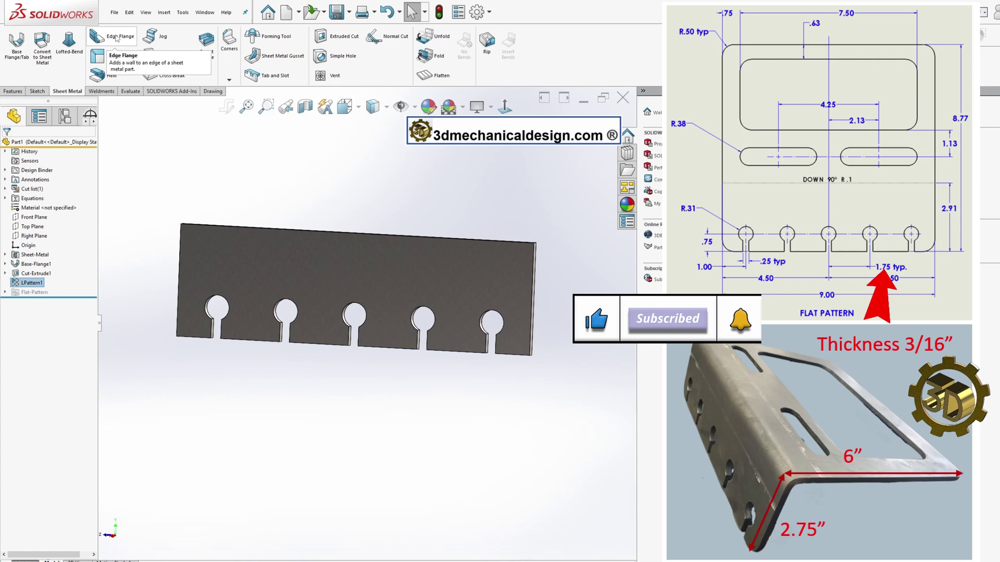
{"action": "left_click", "coordinate": [117, 37]}
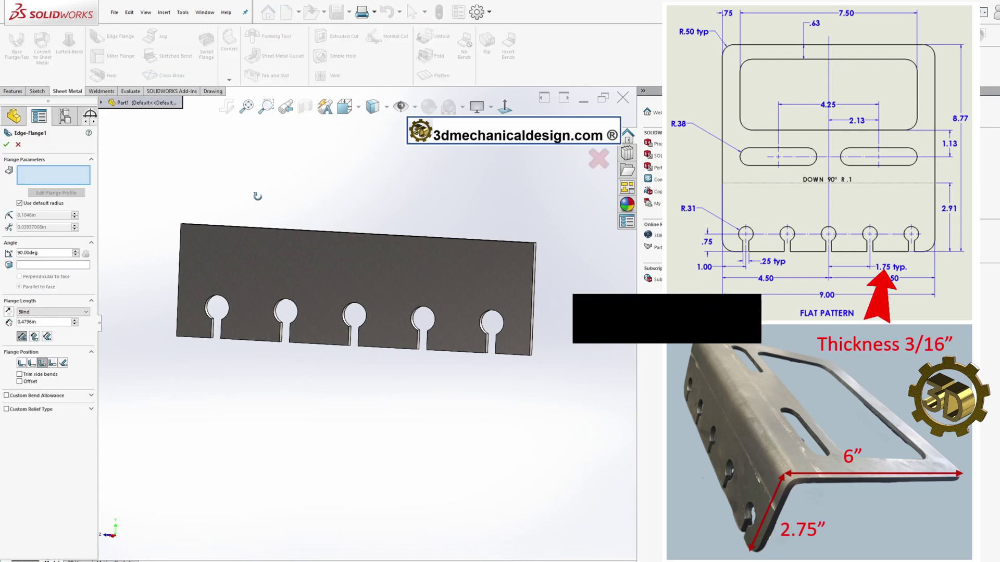
{"action": "middle_click_drag", "start_coordinate": [170, 182], "coordinate": [177, 224]}
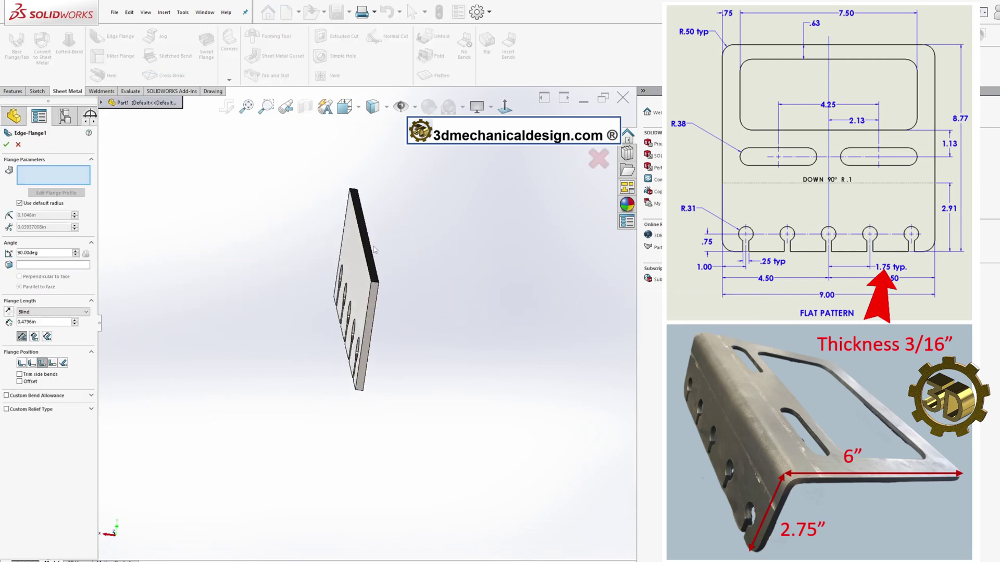
{"action": "left_click", "coordinate": [373, 253]}
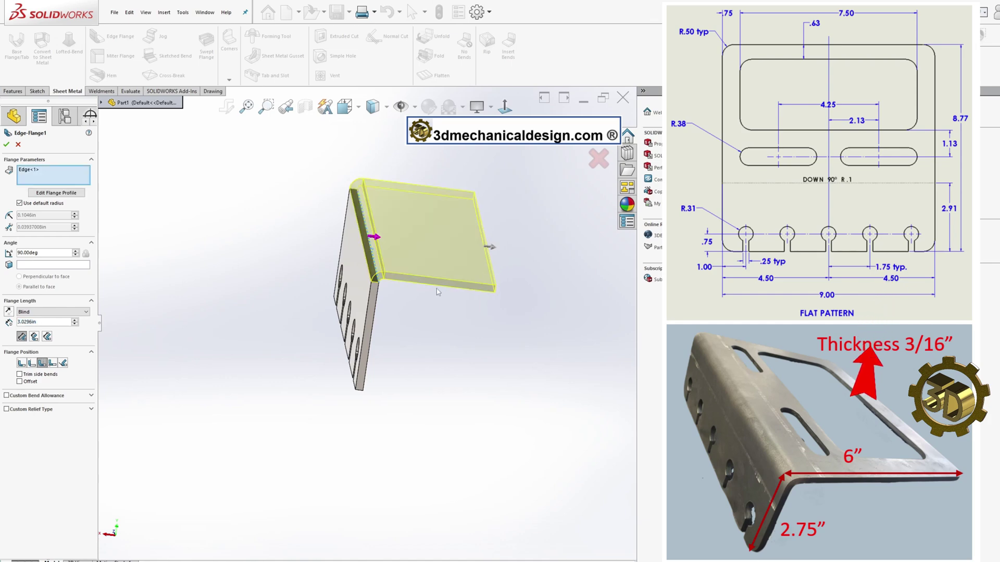
{"action": "middle_click_drag", "start_coordinate": [422, 281], "coordinate": [427, 267]}
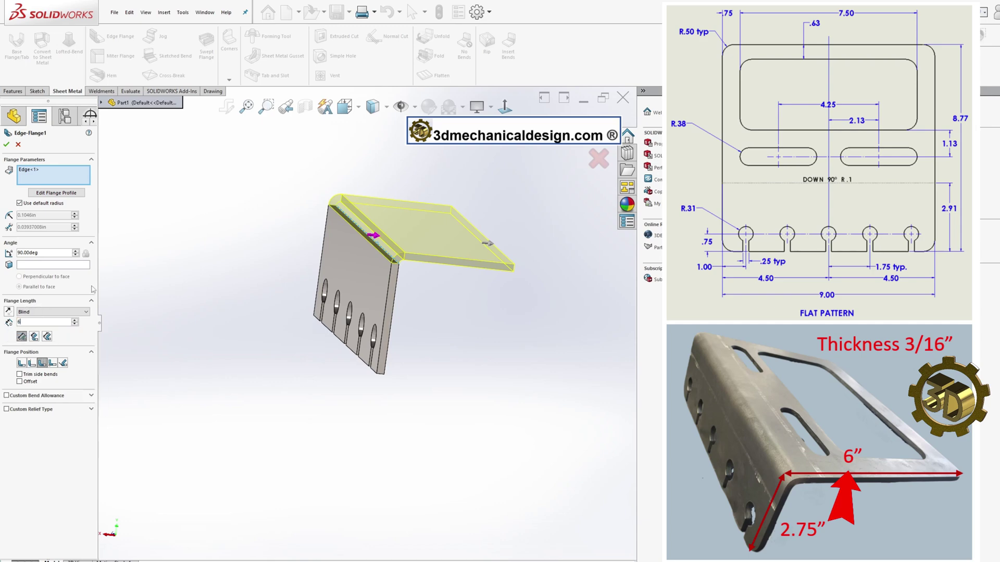
{"action": "key", "text": "Return"}
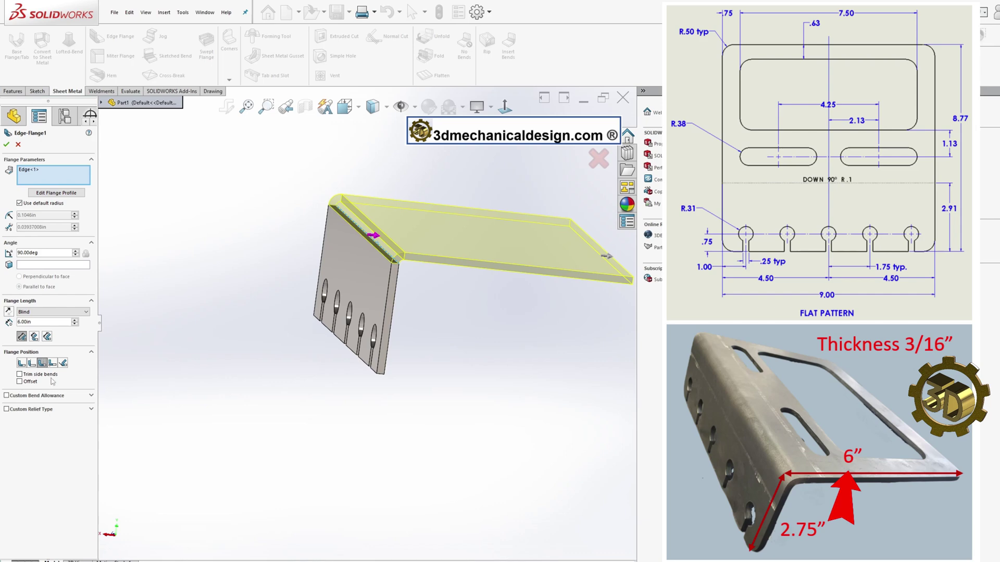
{"action": "left_click", "coordinate": [52, 363]}
{"action": "mouse_move", "coordinate": [238, 347]}
{"action": "middle_mouse_down"}
{"action": "mouse_move", "coordinate": [217, 328]}
{"action": "mouse_move", "coordinate": [230, 326]}
{"action": "mouse_move", "coordinate": [242, 358]}
{"action": "mouse_move", "coordinate": [235, 344]}
{"action": "middle_mouse_up"}
{"action": "scroll", "coordinate": [480, 260], "scroll_direction": "down", "scroll_amount": 3}
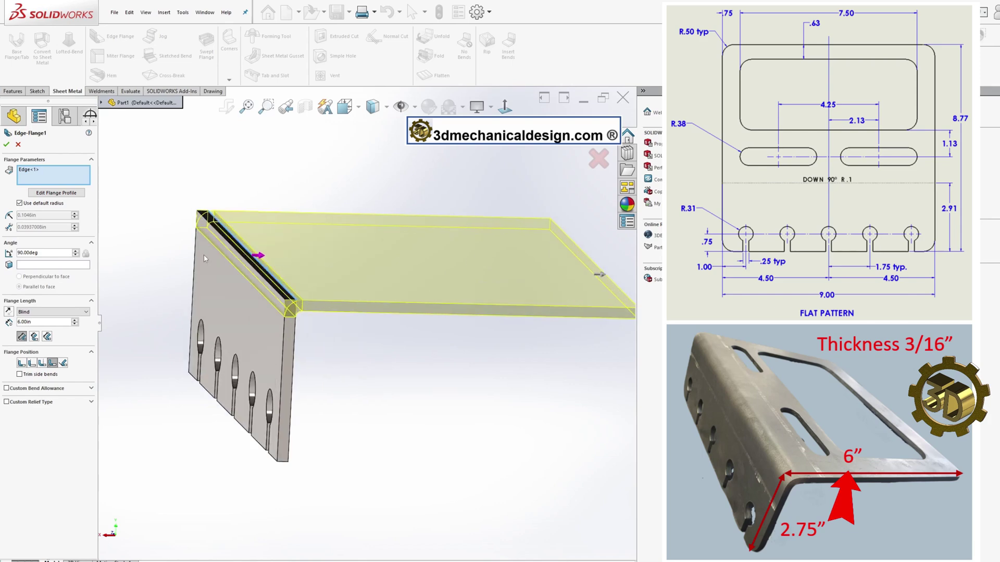
{"action": "left_click", "coordinate": [6, 144]}
{"action": "mouse_move", "coordinate": [364, 333]}
{"action": "middle_mouse_down"}
{"action": "mouse_move", "coordinate": [409, 352]}
{"action": "mouse_move", "coordinate": [351, 465]}
{"action": "mouse_move", "coordinate": [383, 422]}
{"action": "middle_mouse_up"}
{"action": "left_click", "coordinate": [383, 322]}
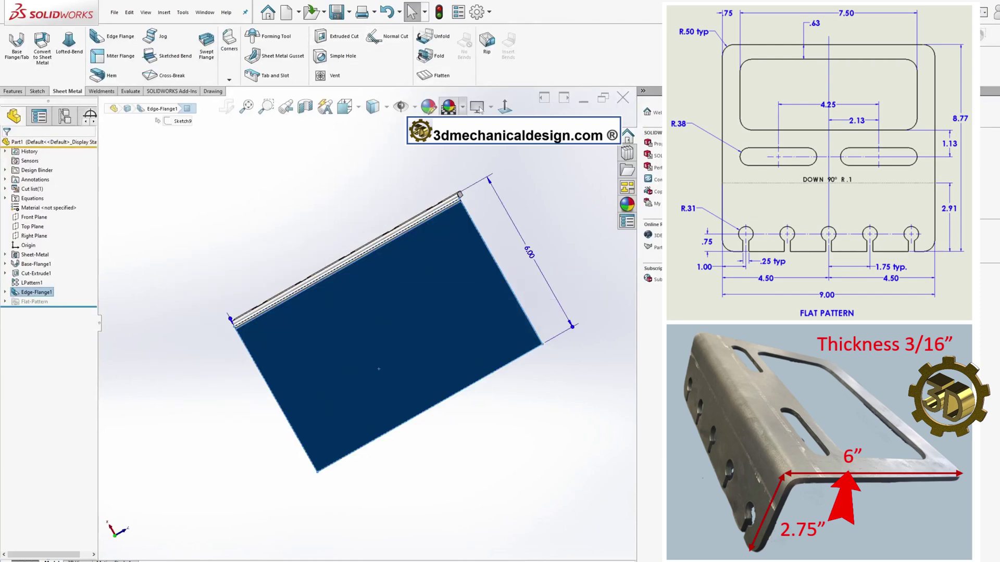
- View the large flange face head-on and start a new sketch on it
{"action": "left_click", "coordinate": [505, 106]}
{"action": "left_click", "coordinate": [542, 289]}
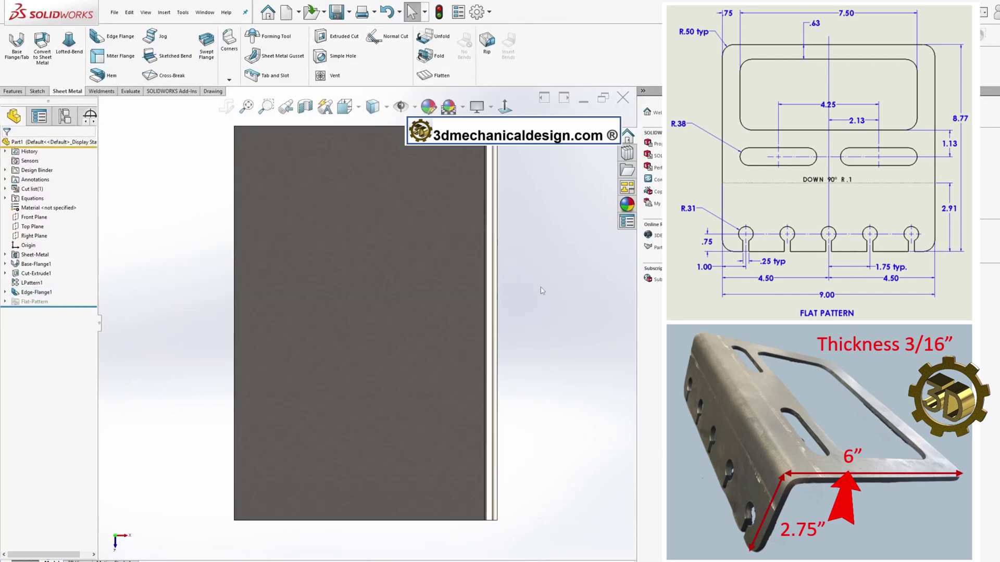
{"action": "key", "text": "f"}
{"action": "left_click", "coordinate": [348, 284]}
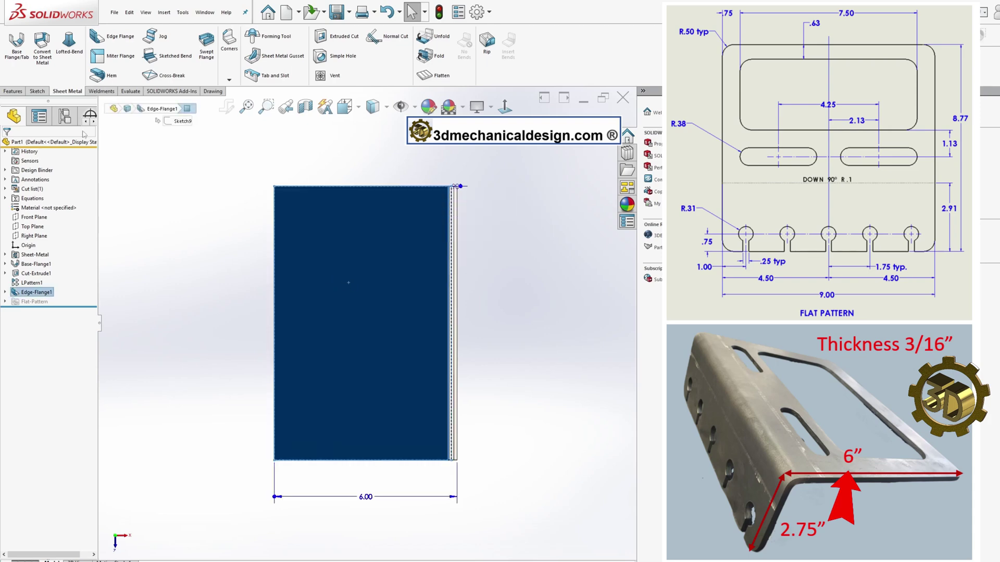
{"action": "left_click", "coordinate": [37, 91]}
{"action": "left_click", "coordinate": [13, 44]}
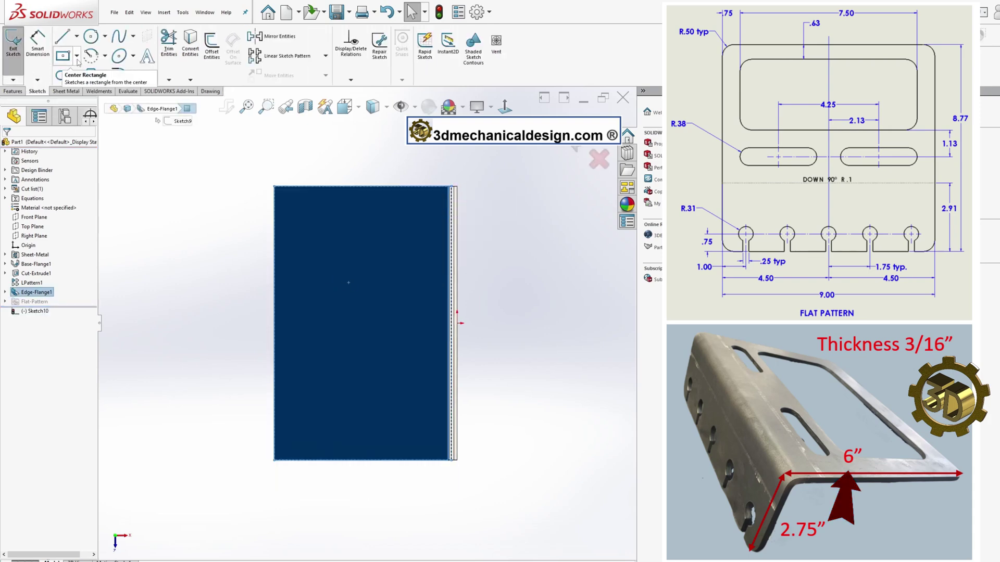
- Draw a horizontal centerline and a tall center rectangle centred on it
{"action": "left_click", "coordinate": [76, 35]}
{"action": "left_click", "coordinate": [68, 65]}
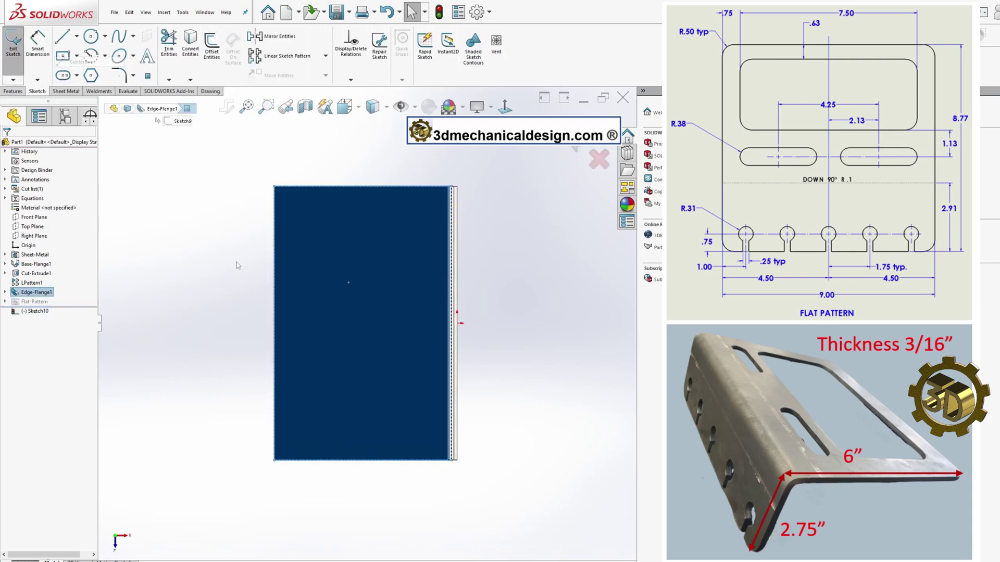
{"action": "left_click", "coordinate": [274, 323]}
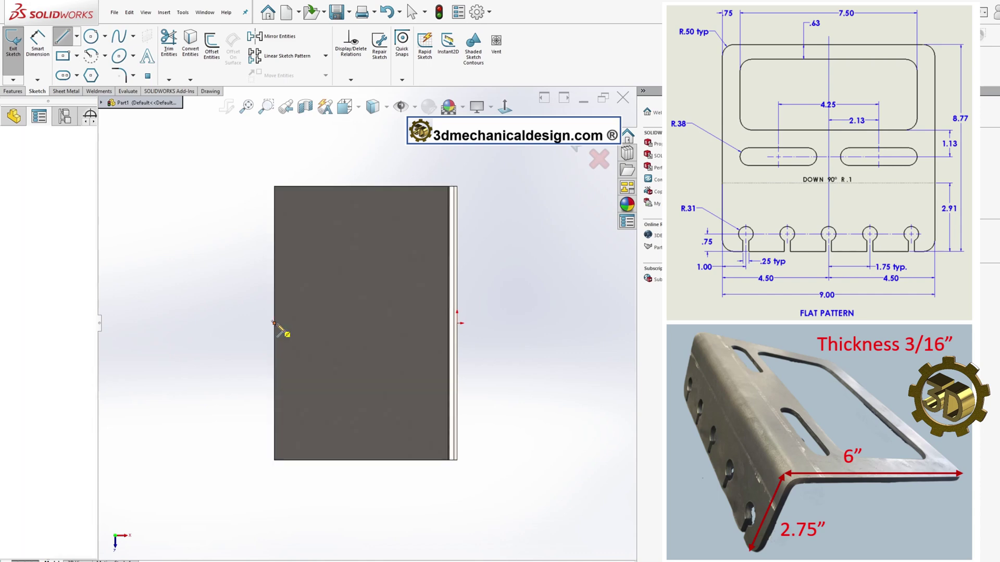
{"action": "left_click", "coordinate": [324, 323]}
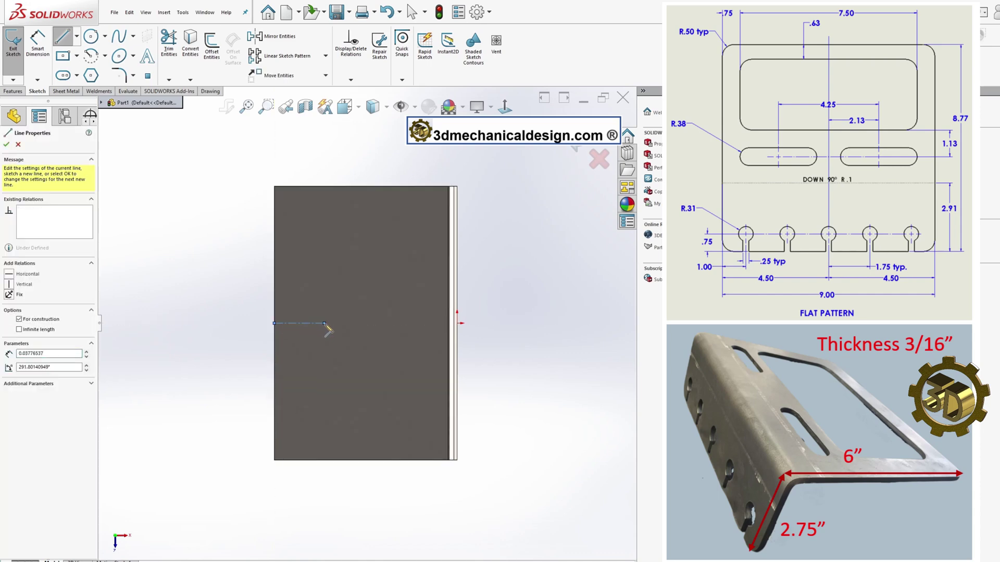
{"action": "left_click", "coordinate": [409, 323]}
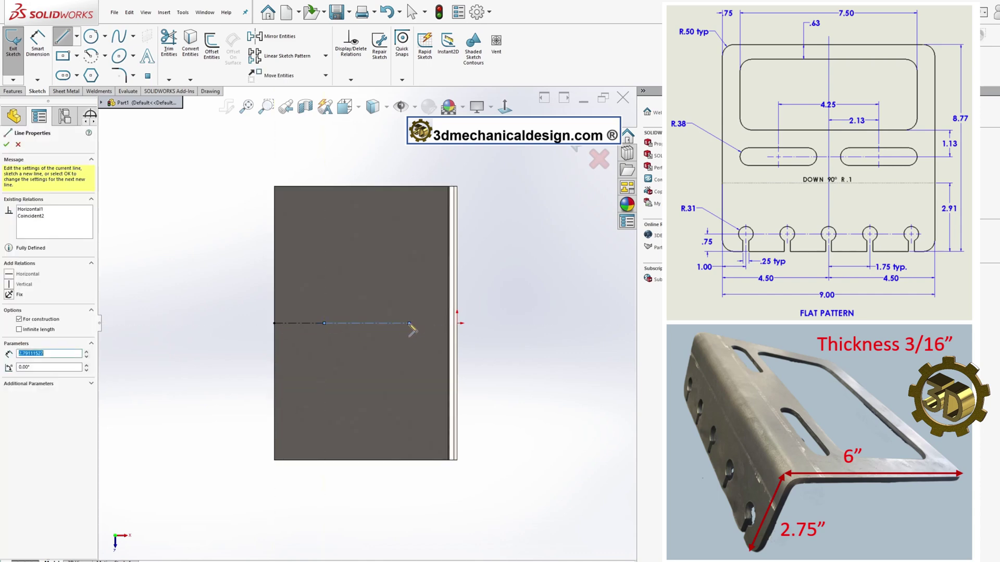
{"action": "left_click", "coordinate": [62, 56]}
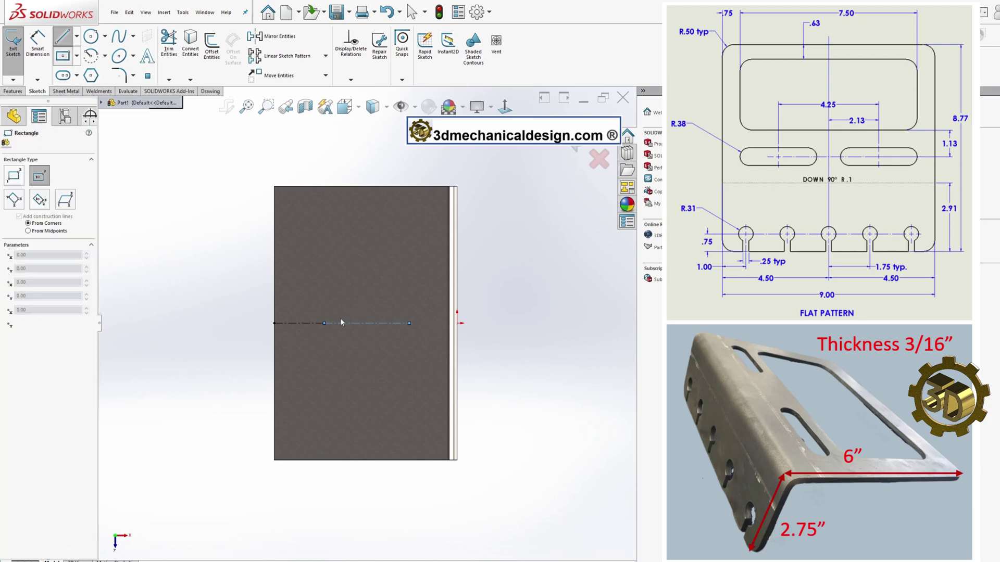
{"action": "left_click", "coordinate": [324, 322]}
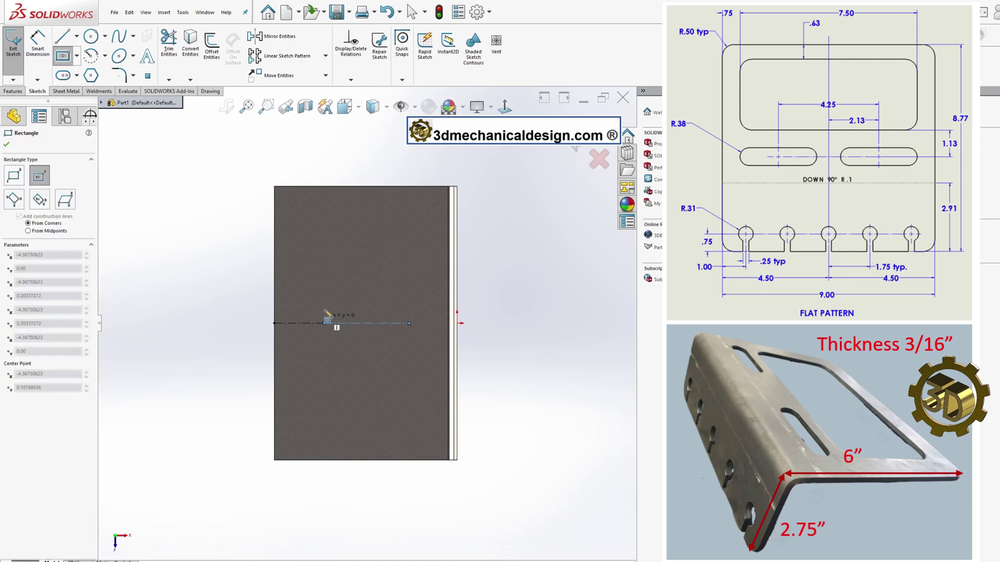
{"action": "left_click", "coordinate": [295, 220]}
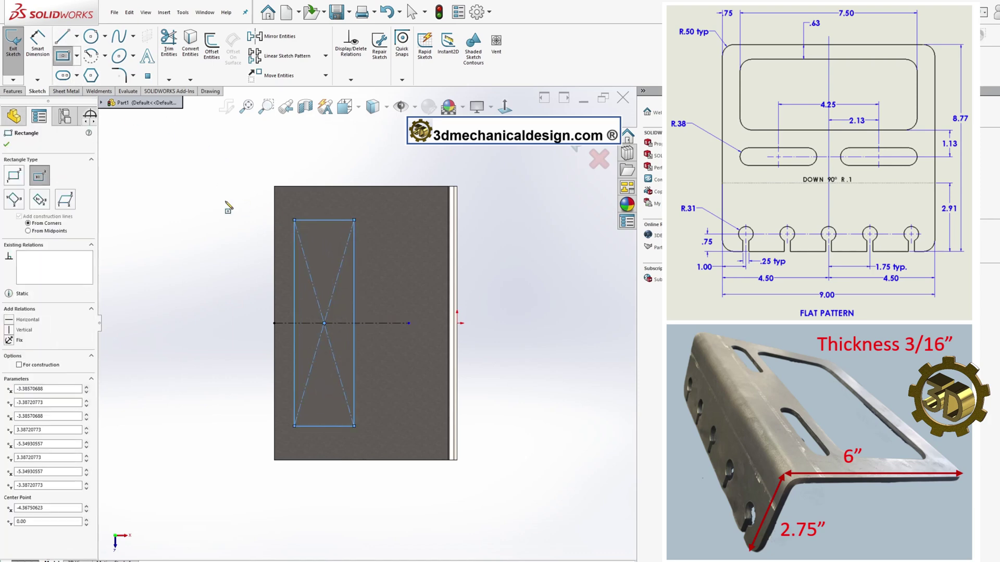
{"action": "key", "text": "d"}
{"action": "left_click", "coordinate": [294, 284]}
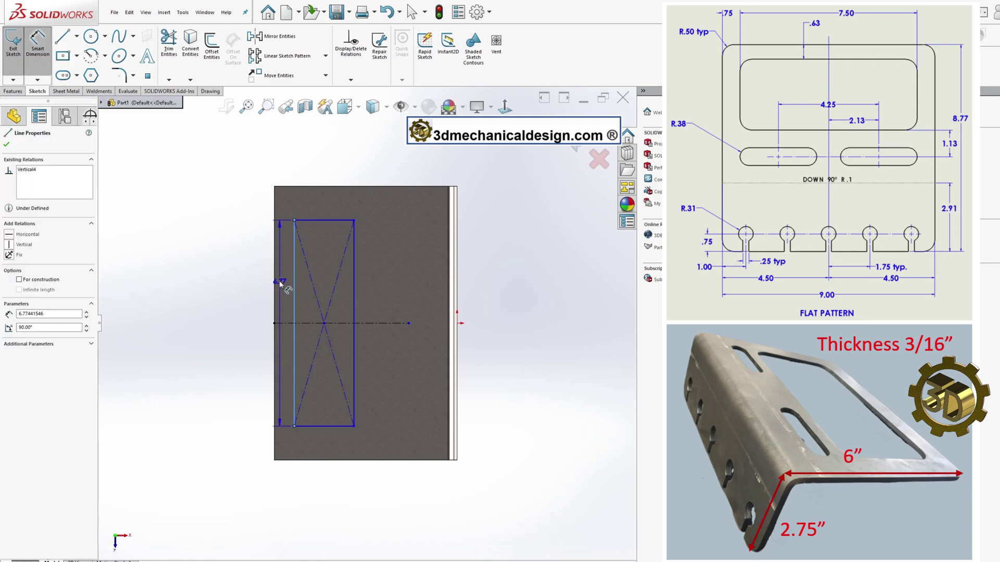
- Dimension the window rectangle 0.63 from the edge and 0.75 below the top edge
{"action": "left_click", "coordinate": [246, 289]}
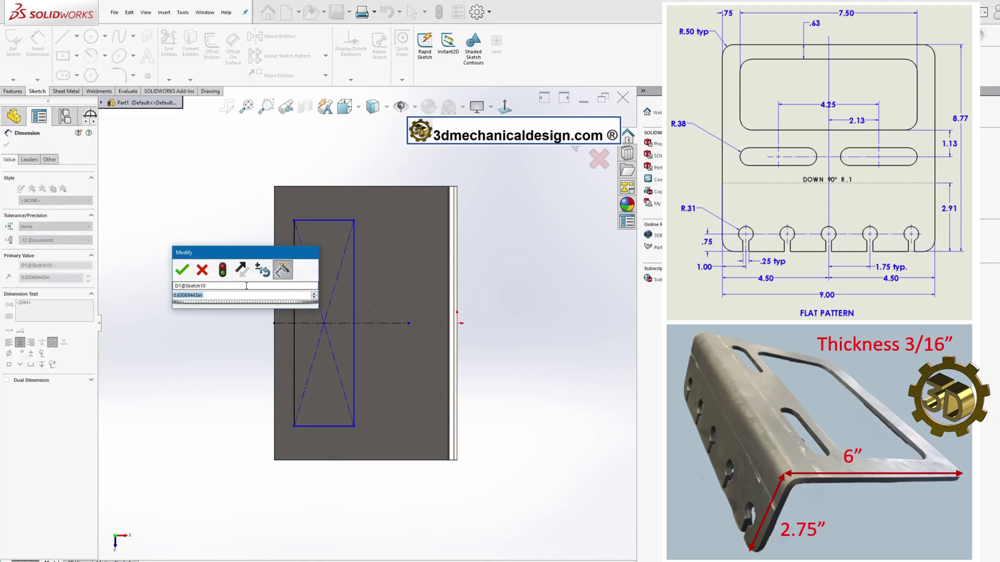
{"action": "type", "text": "0.63"}
{"action": "key", "text": "Return"}
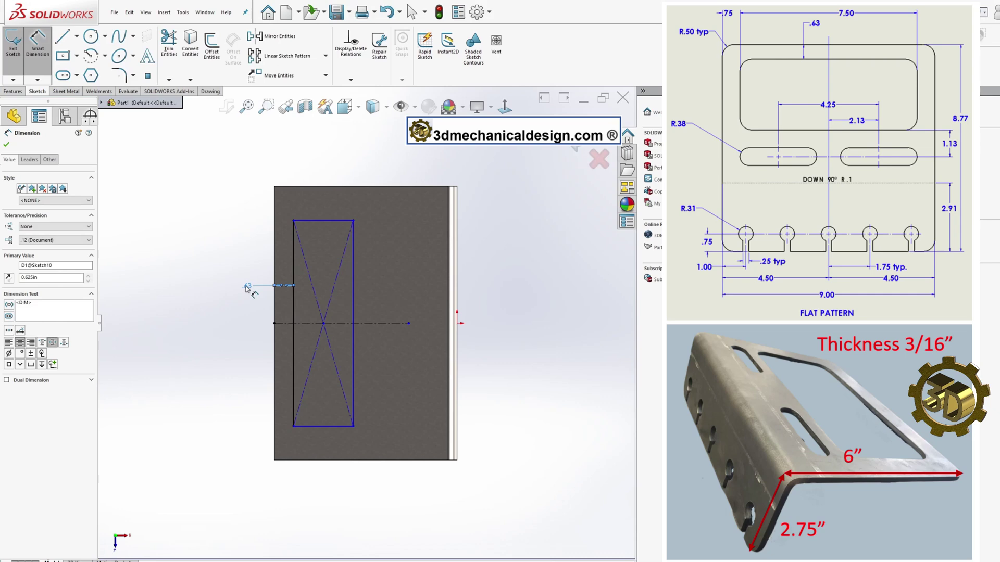
{"action": "left_click", "coordinate": [330, 221]}
{"action": "left_click", "coordinate": [328, 186]}
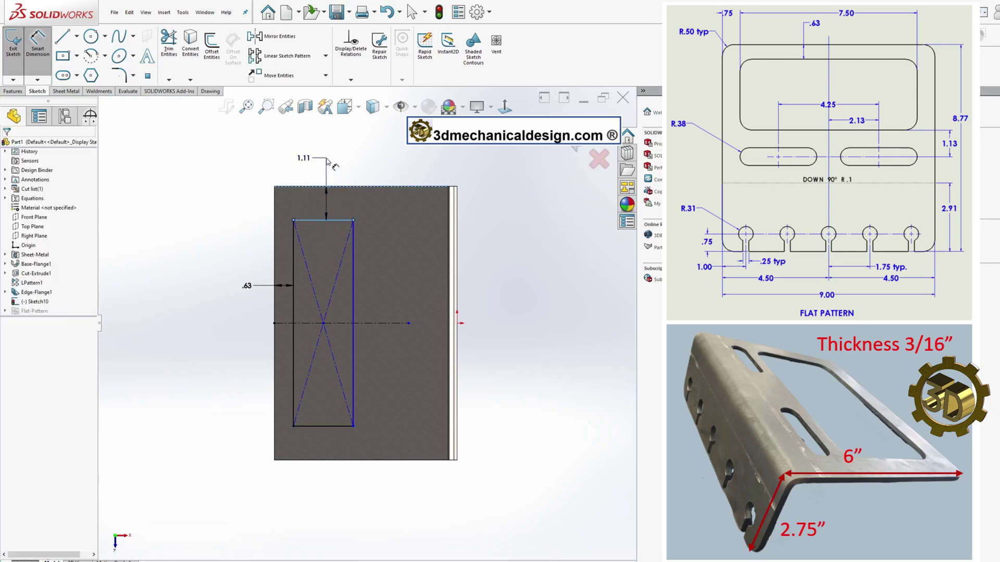
{"action": "left_click", "coordinate": [327, 159]}
{"action": "type", "text": "0.75"}
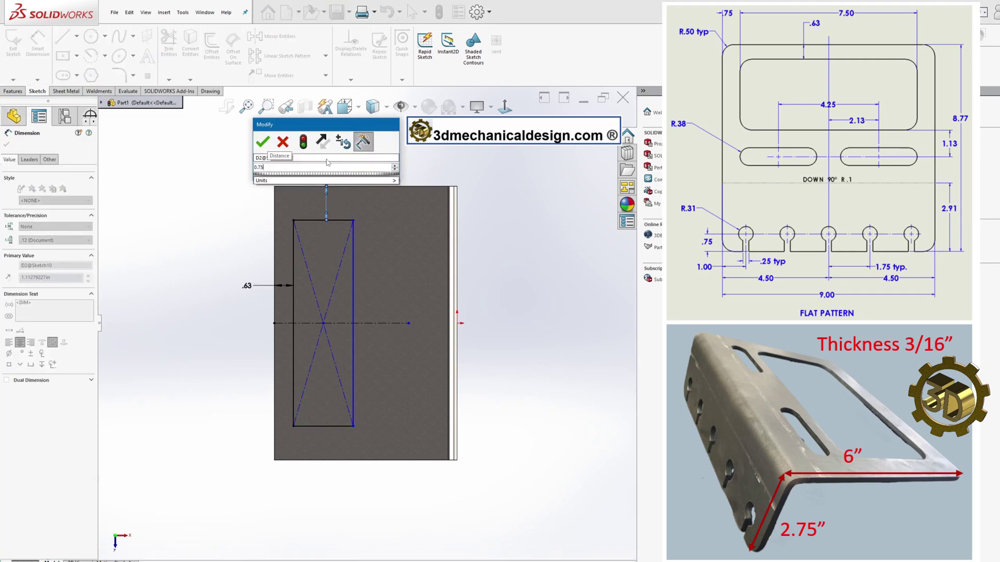
{"action": "key", "text": "Return"}
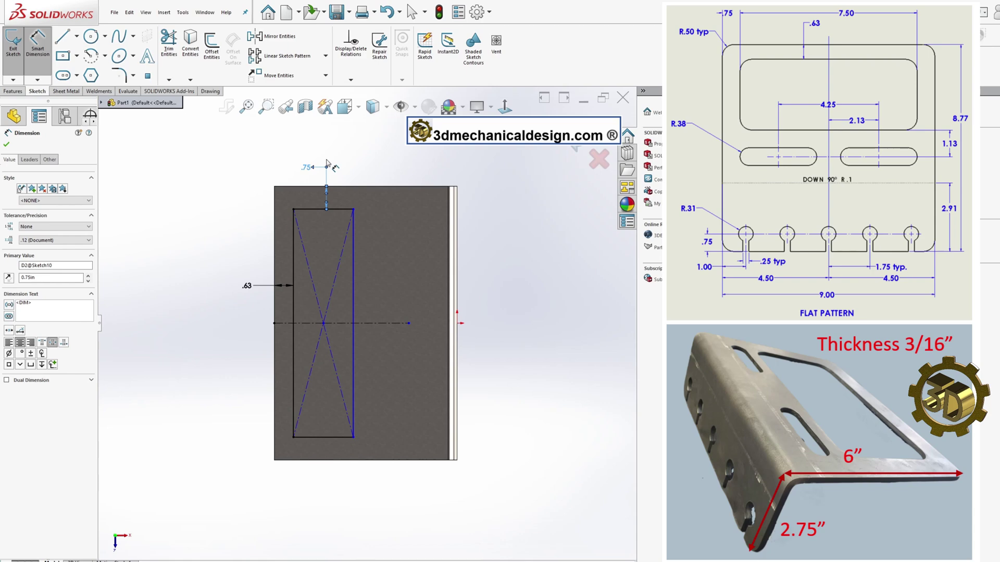
- Dimension the window width, correcting it from 4.00 to 3.00
{"action": "left_click", "coordinate": [316, 210]}
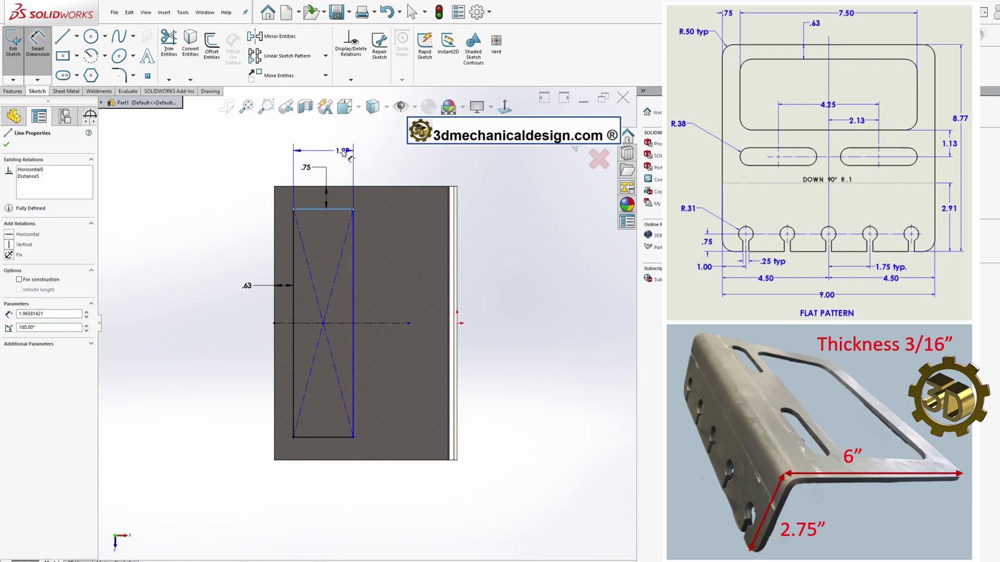
{"action": "left_click", "coordinate": [338, 148]}
{"action": "type", "text": "4.00in"}
{"action": "key", "text": "Return"}
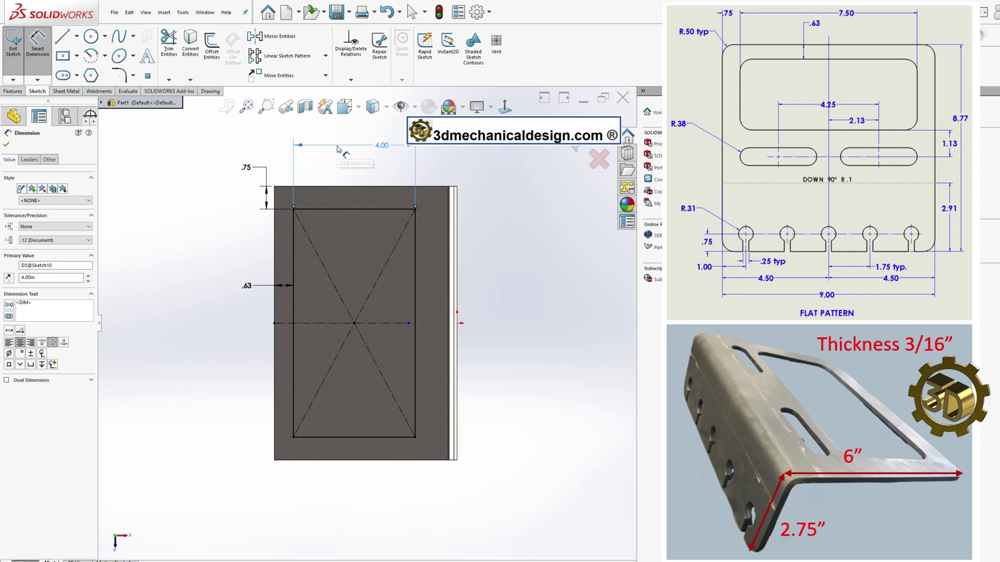
{"action": "double_click", "coordinate": [381, 146]}
{"action": "type", "text": "3"}
{"action": "key", "text": "Return"}
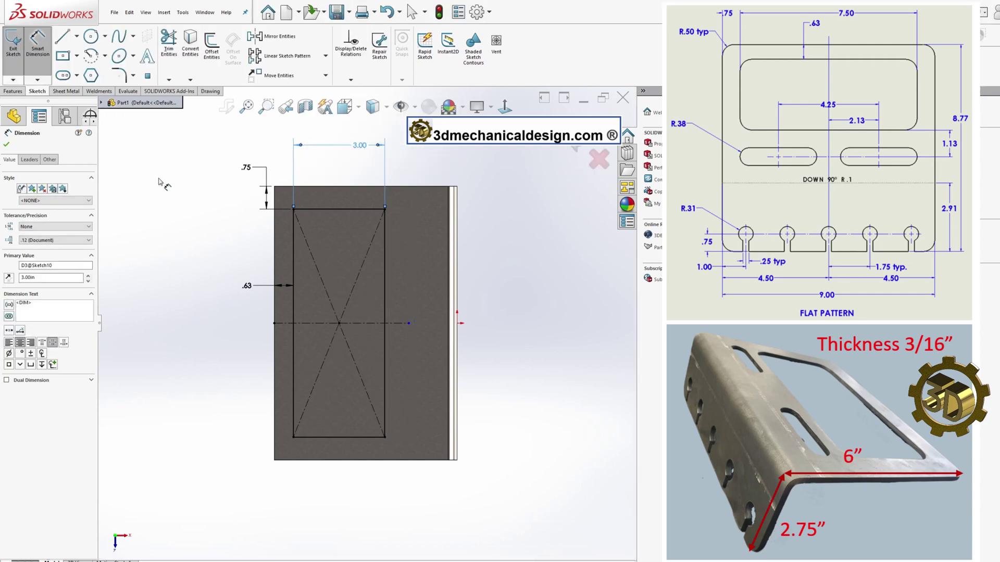
{"action": "key", "text": "Escape"}
- Draw a vertical centerline 1.13 to the right of the window's right edge
{"action": "left_click", "coordinate": [76, 36]}
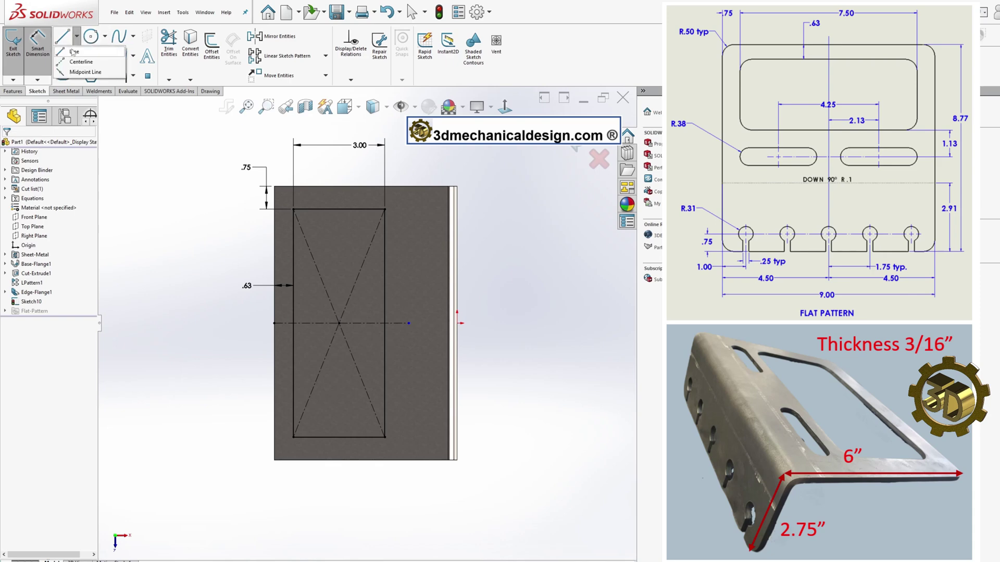
{"action": "left_click", "coordinate": [81, 62]}
{"action": "left_click", "coordinate": [409, 323]}
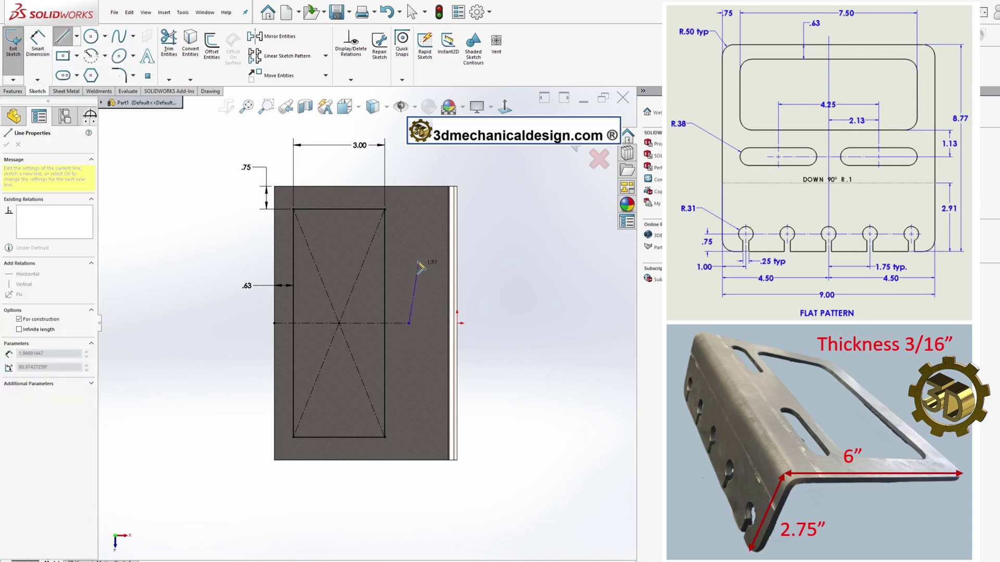
{"action": "double_click", "coordinate": [409, 248]}
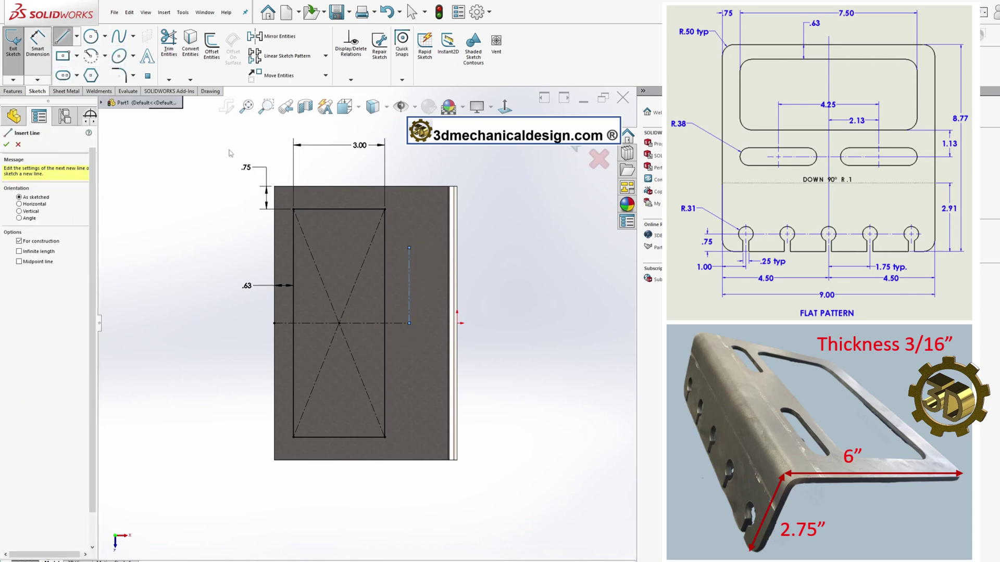
{"action": "key", "text": "d"}
{"action": "left_click", "coordinate": [409, 281]}
{"action": "left_click", "coordinate": [384, 281]}
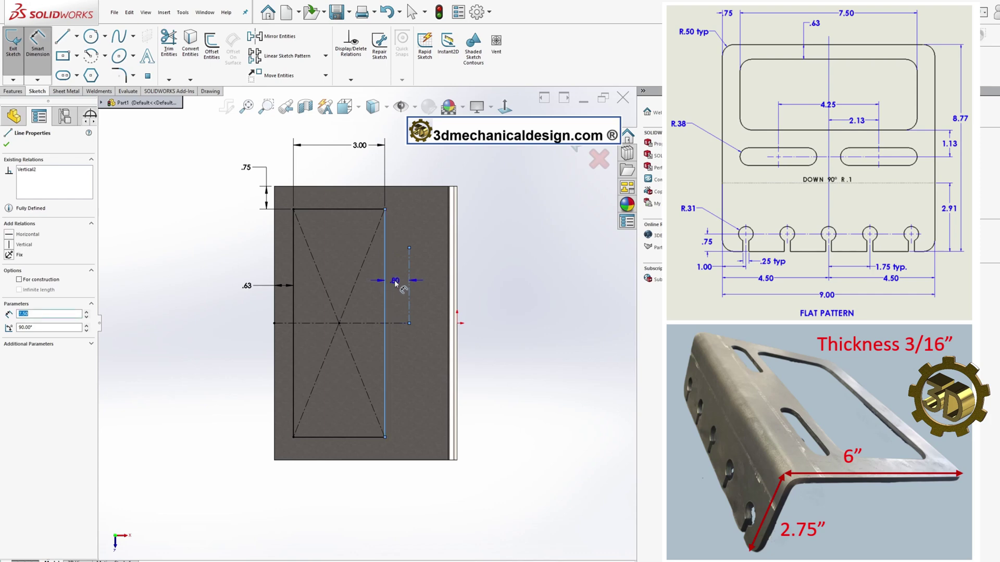
{"action": "left_click", "coordinate": [395, 280]}
{"action": "type", "text": "1.13"}
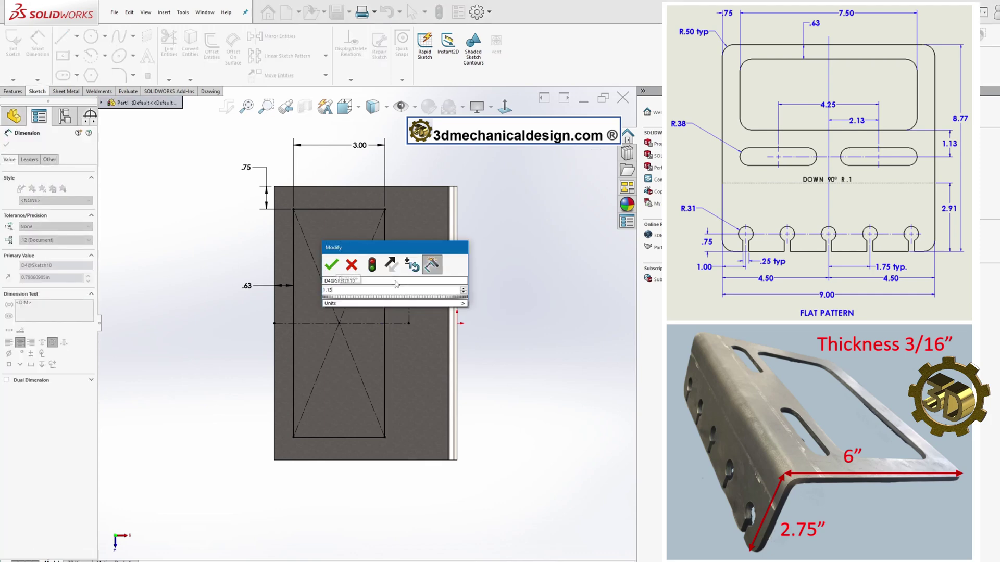
{"action": "key", "text": "Return"}
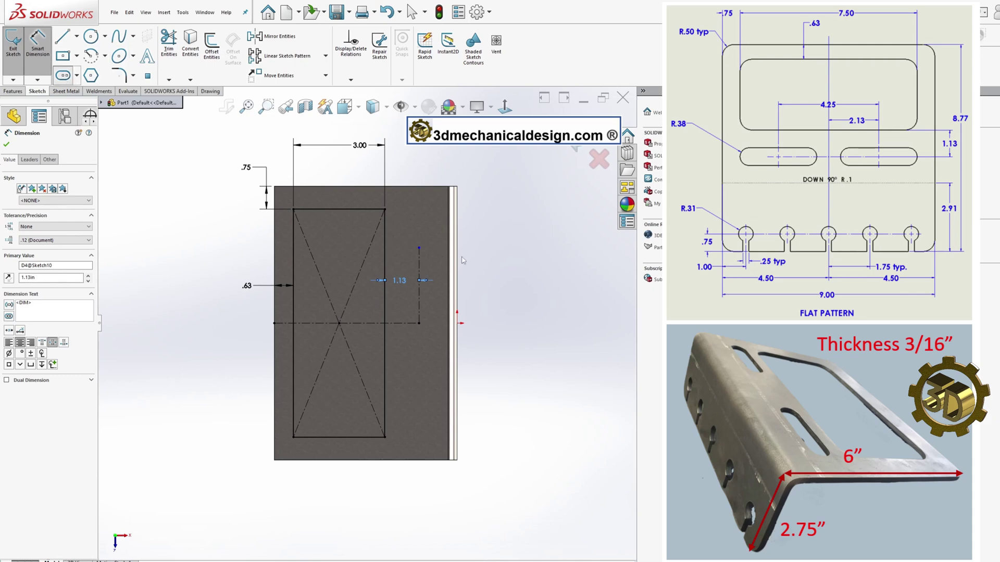
- Draw a centerpoint slot on the vertical centerline and make it 2.50 long
{"action": "left_click", "coordinate": [419, 247]}
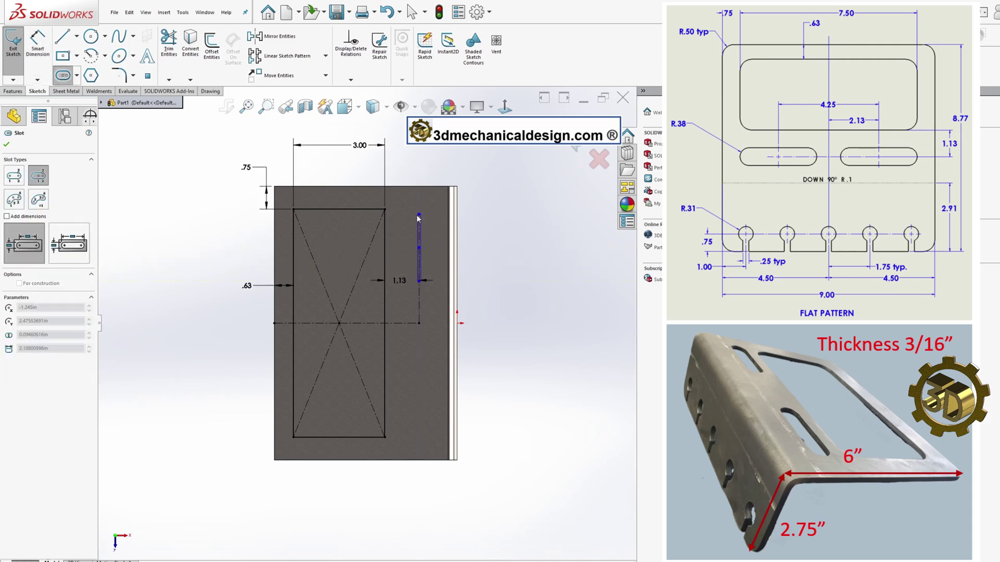
{"action": "left_click", "coordinate": [419, 215]}
{"action": "left_click", "coordinate": [408, 219]}
{"action": "left_click", "coordinate": [38, 41]}
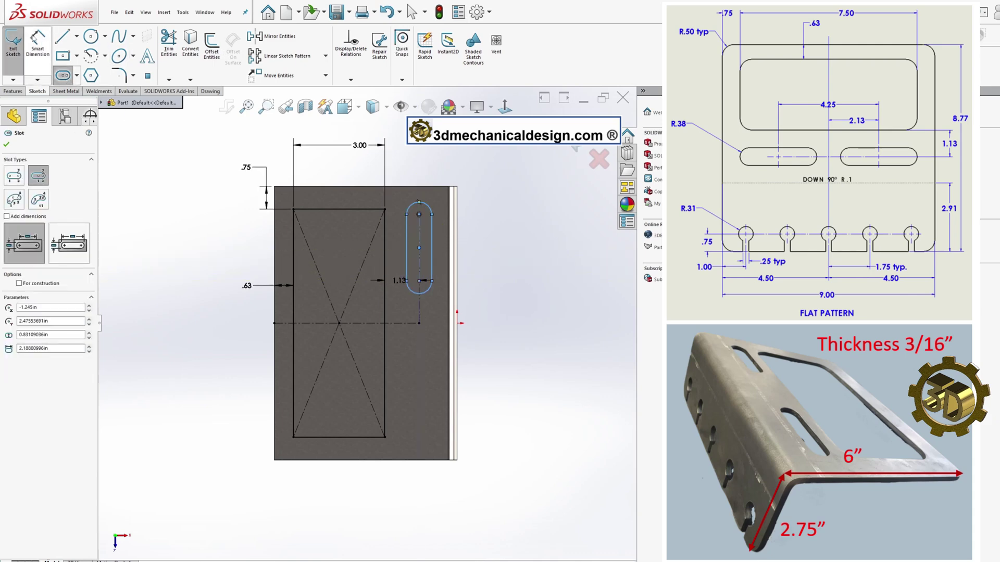
{"action": "left_click", "coordinate": [431, 248]}
{"action": "left_click", "coordinate": [489, 250]}
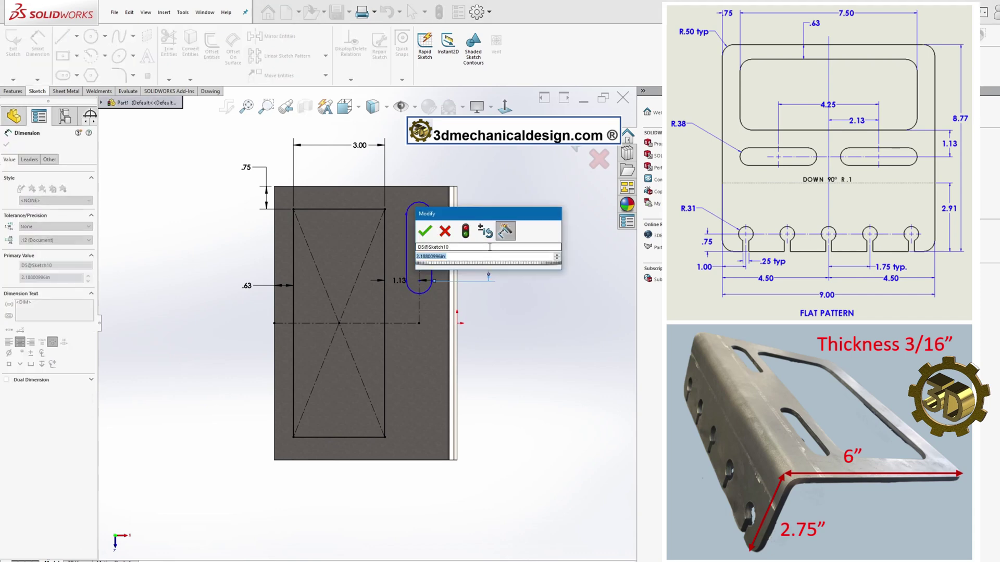
{"action": "type", "text": "2.5"}
{"action": "key", "text": "Return"}
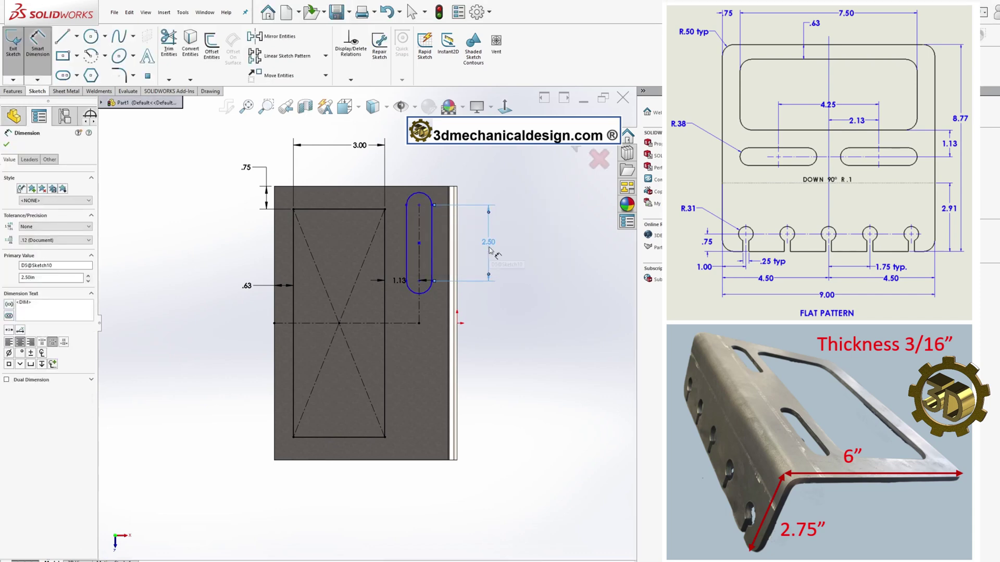
- Place the slot's centre 2.125 above the horizontal centerline
{"action": "left_click", "coordinate": [419, 244]}
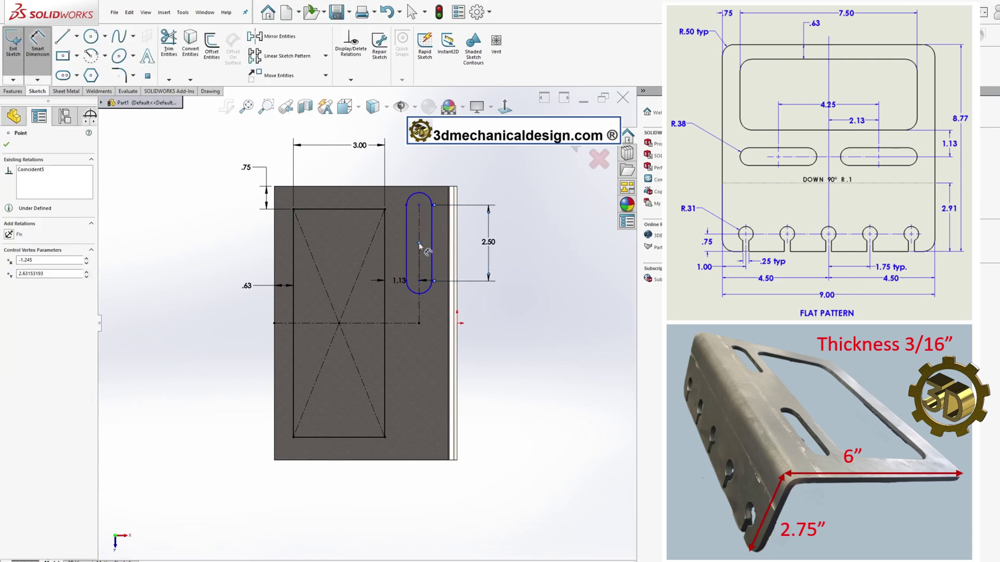
{"action": "left_click", "coordinate": [419, 323]}
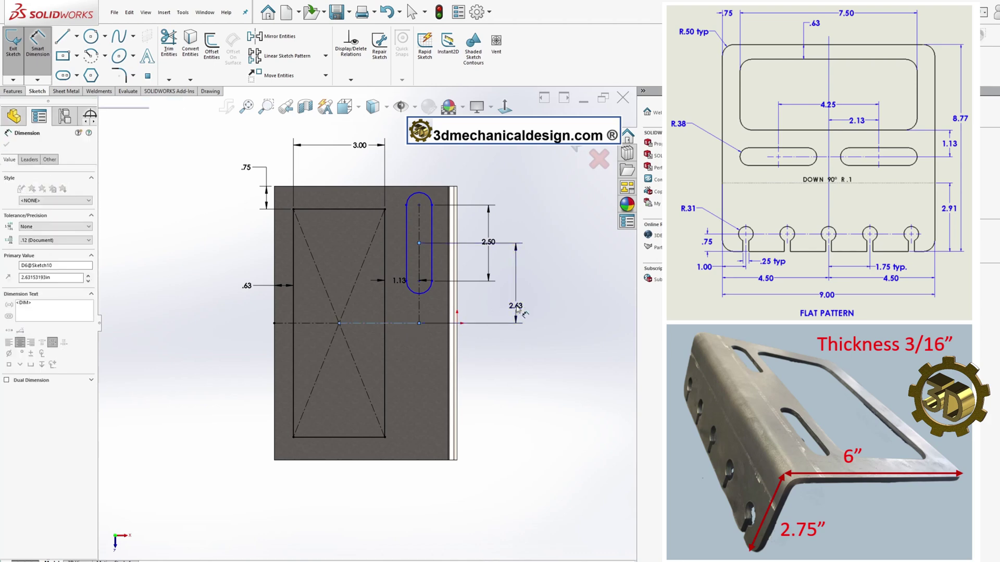
{"action": "left_click", "coordinate": [517, 306]}
{"action": "type", "text": "2.125"}
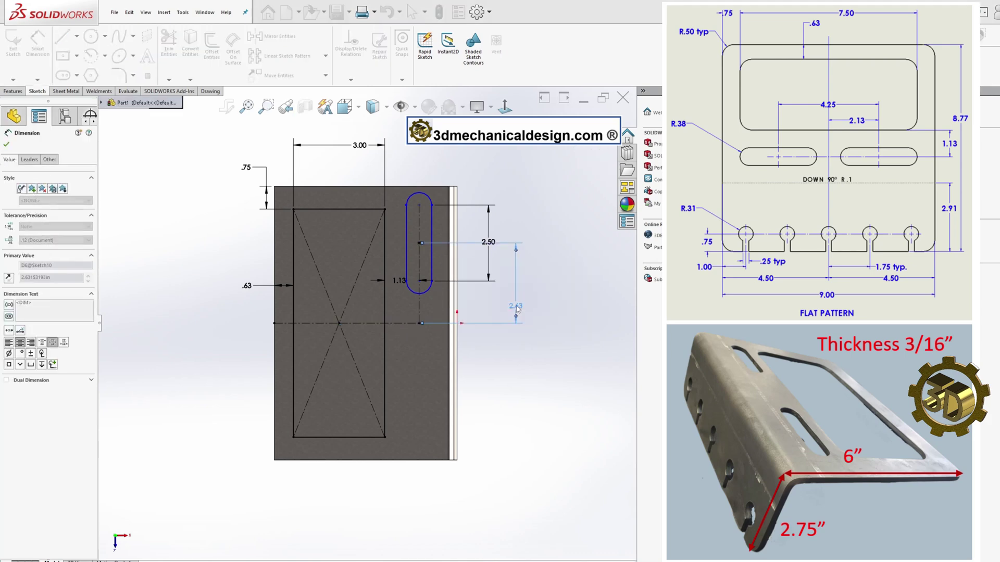
{"action": "key", "text": "Return"}
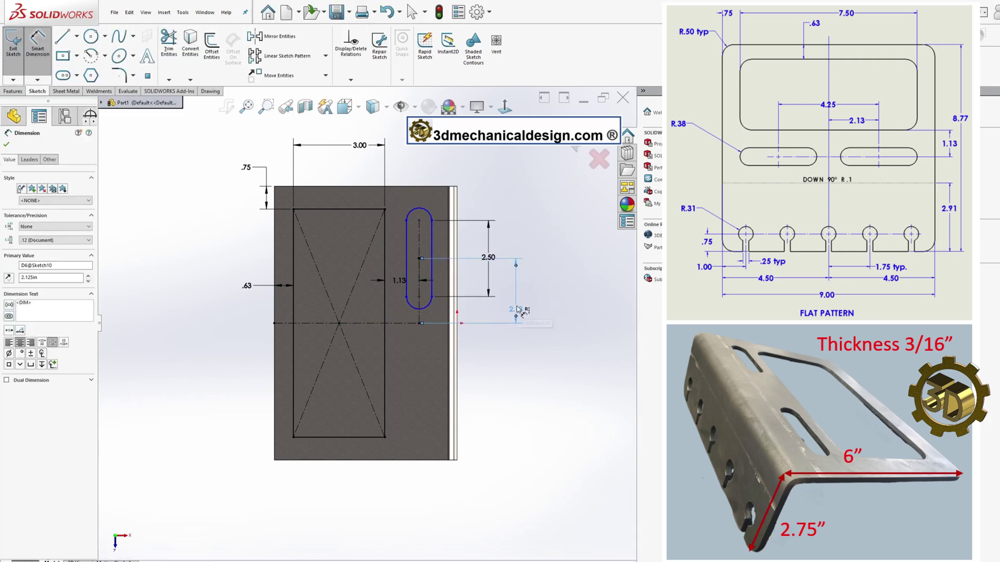
- Set the slot's end radius to 0.375, correcting an accidental R.75
{"action": "left_click", "coordinate": [430, 212]}
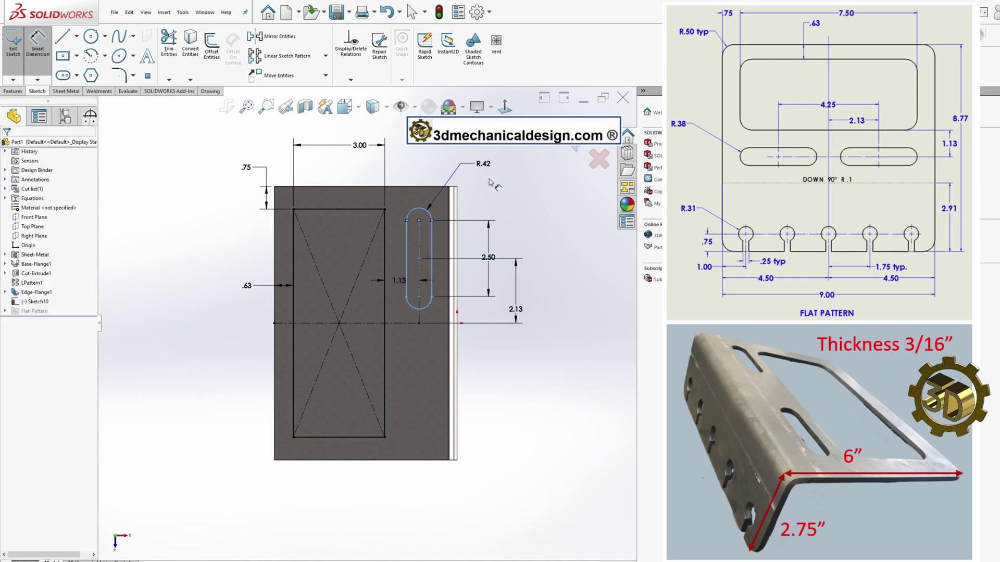
{"action": "left_click", "coordinate": [487, 180]}
{"action": "type", "text": "0.375"}
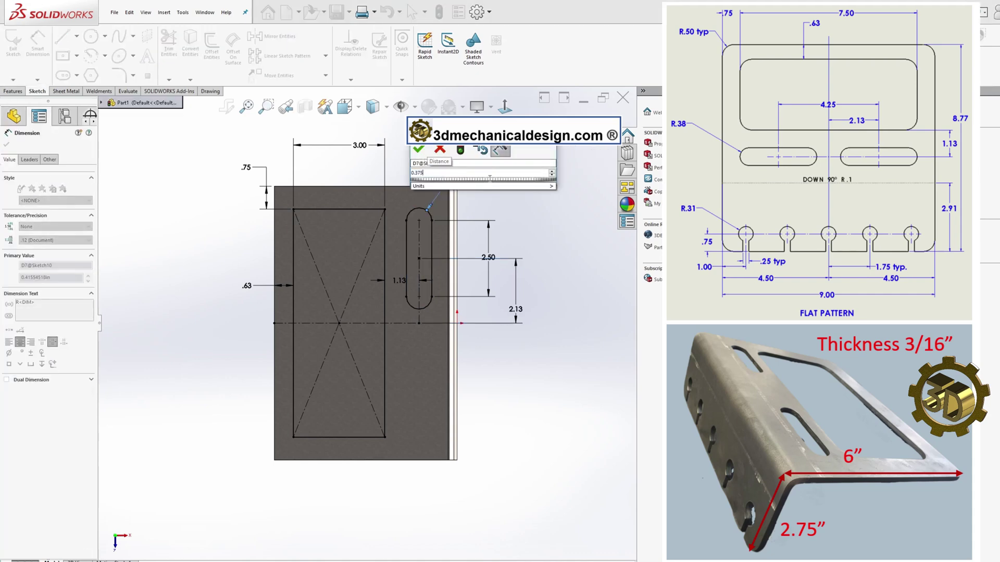
{"action": "key", "text": "BackSpace"}
{"action": "key", "text": "BackSpace"}
{"action": "key", "text": "BackSpace"}
{"action": "type", "text": "75"}
{"action": "key", "text": "Return"}
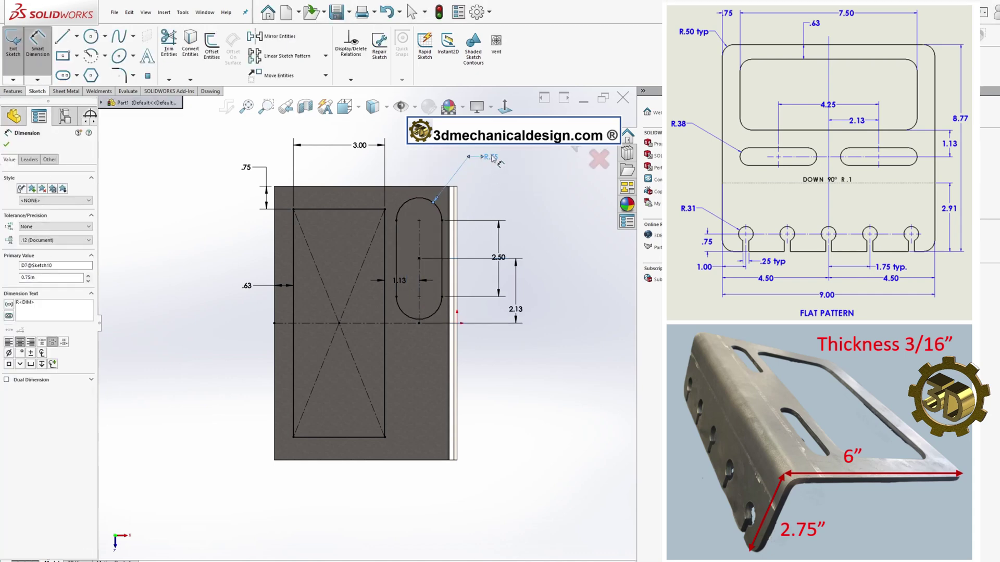
{"action": "double_click", "coordinate": [493, 158]}
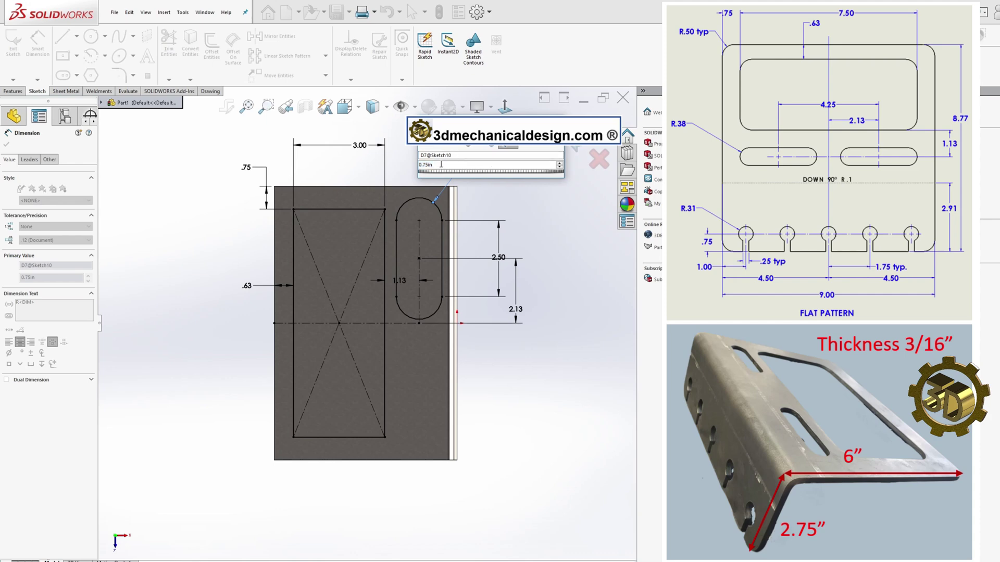
{"action": "type", "text": ".375"}
{"action": "key", "text": "Return"}
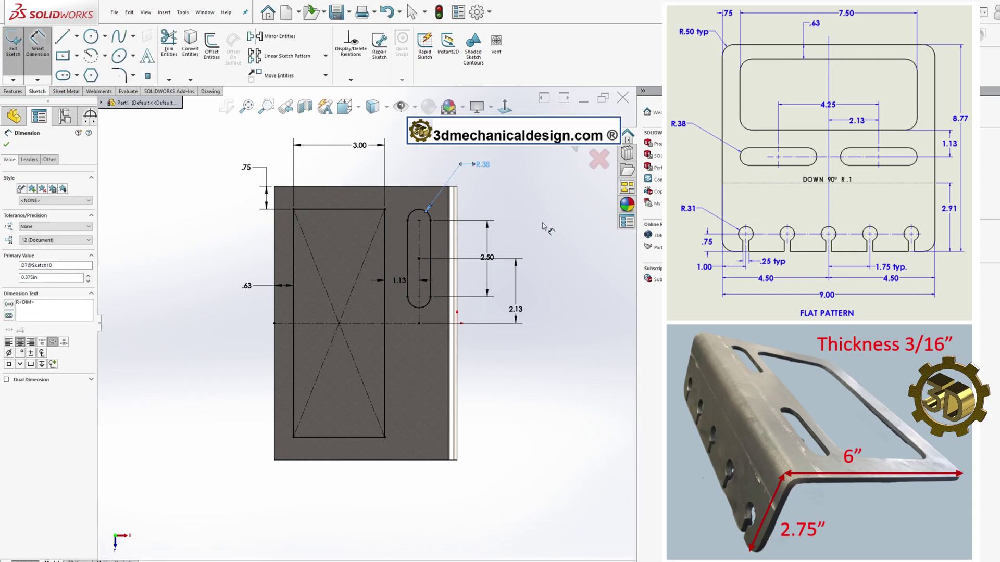
- Mirror the 2.50 slot about the horizontal centerline to create a matching lower slot
{"action": "left_click", "coordinate": [271, 37]}
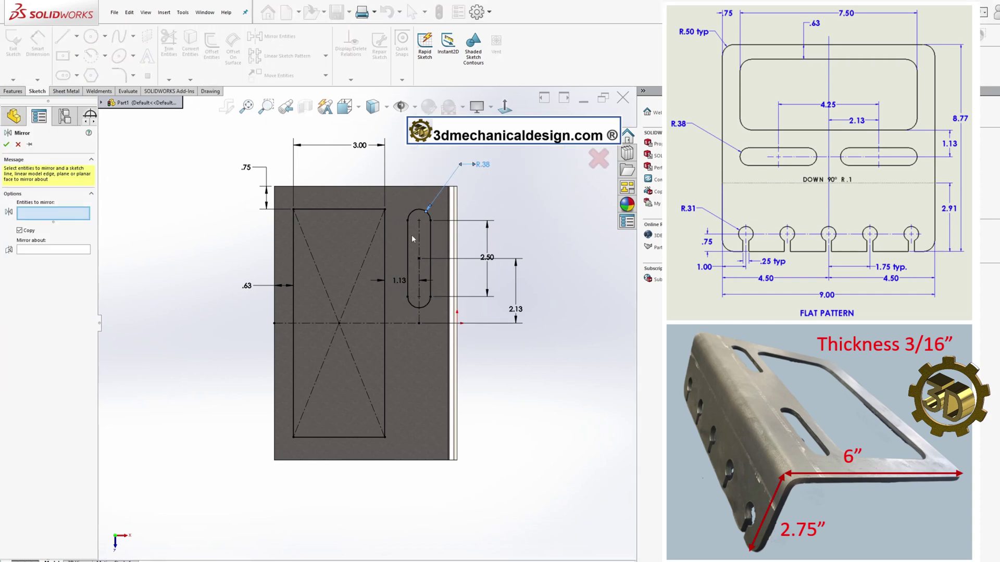
{"action": "left_click", "coordinate": [413, 213]}
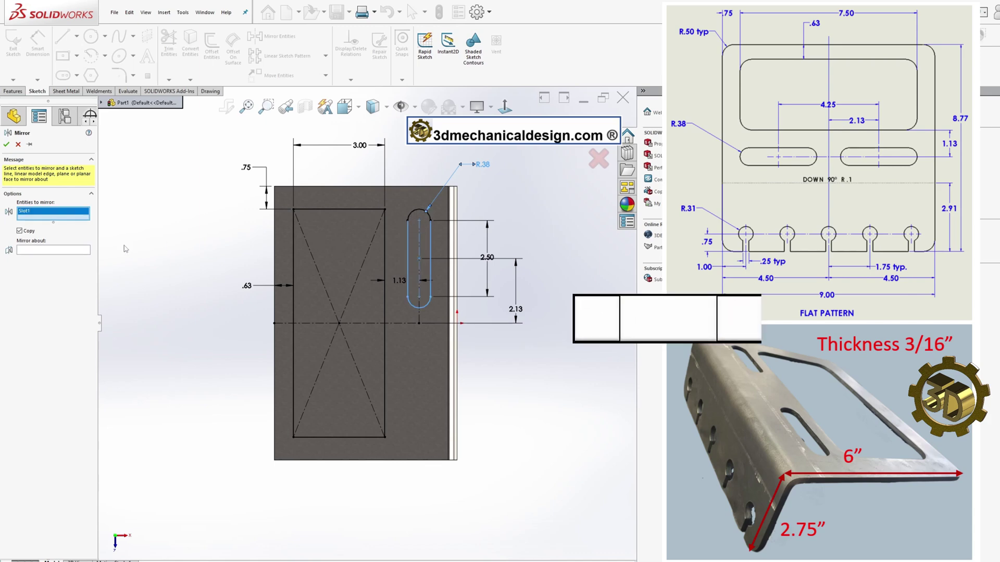
{"action": "right_click", "coordinate": [311, 283]}
{"action": "left_click", "coordinate": [407, 323]}
{"action": "right_click", "coordinate": [598, 407]}
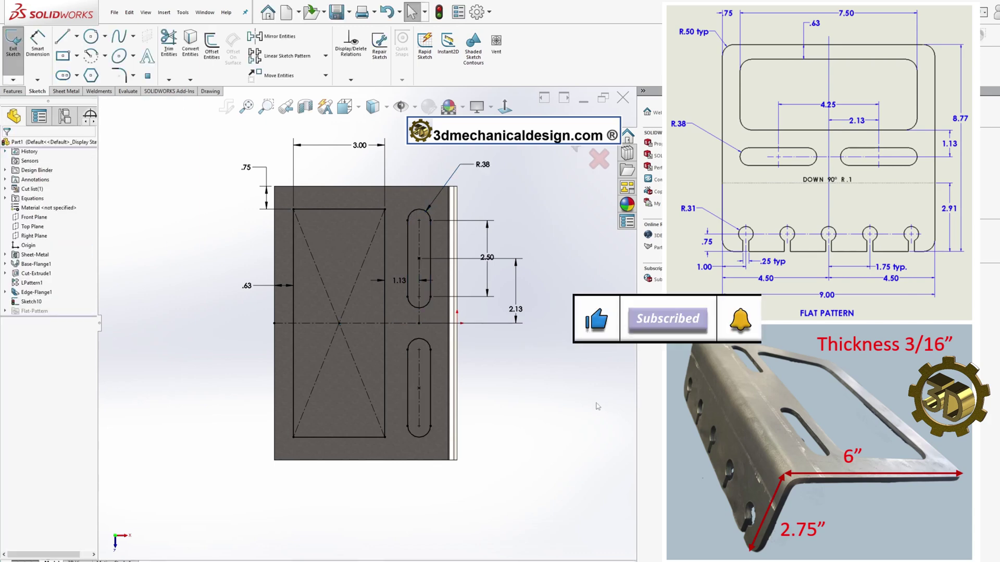
- Extrude-cut the window and both slots with the Up To Next end condition
{"action": "left_click", "coordinate": [21, 92]}
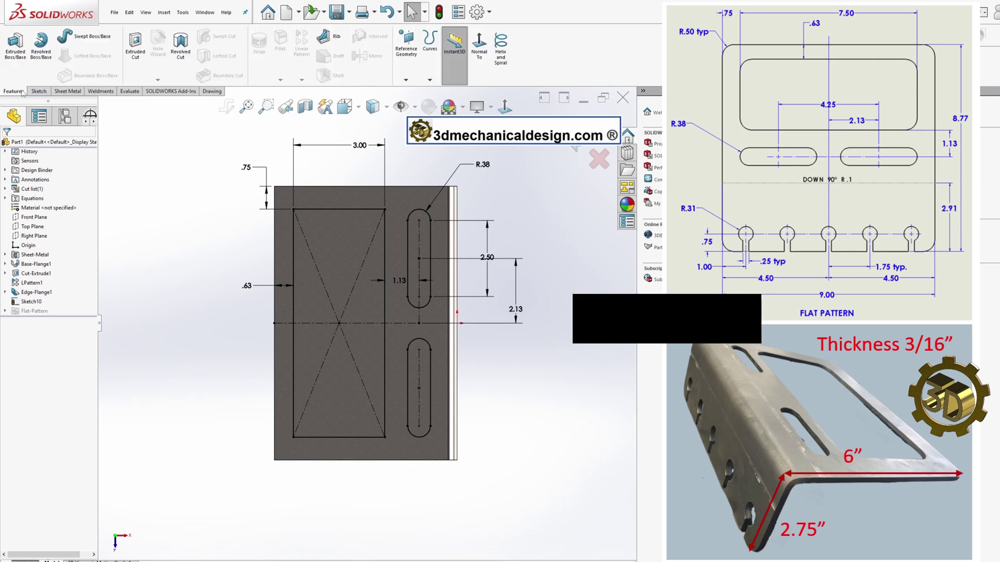
{"action": "left_click", "coordinate": [139, 76]}
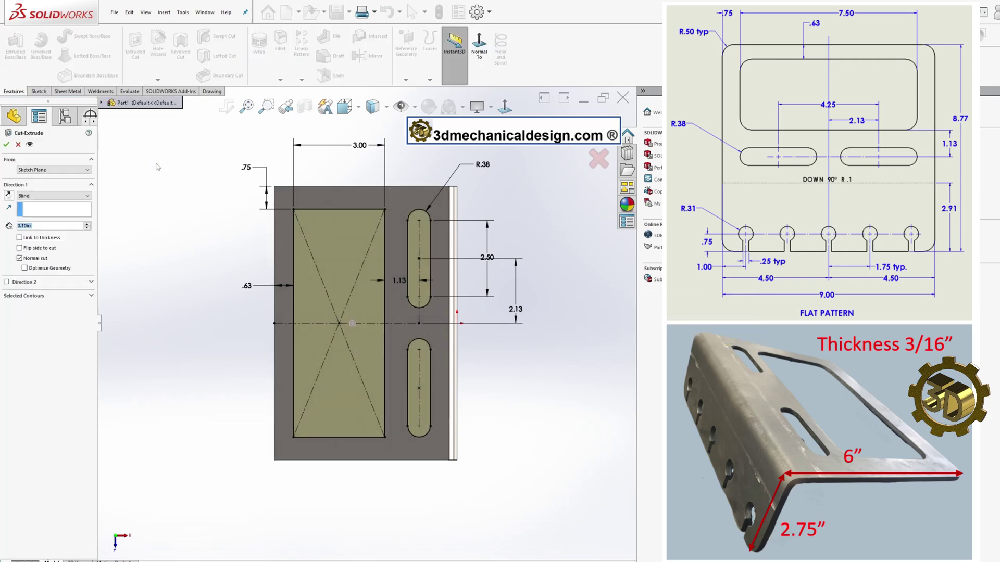
{"action": "left_click", "coordinate": [67, 196]}
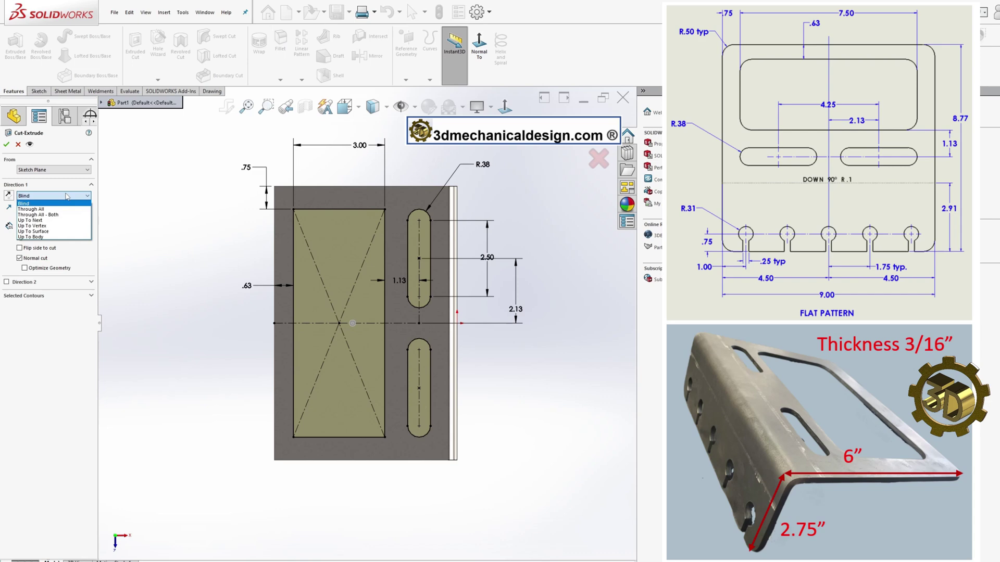
{"action": "left_click", "coordinate": [48, 218]}
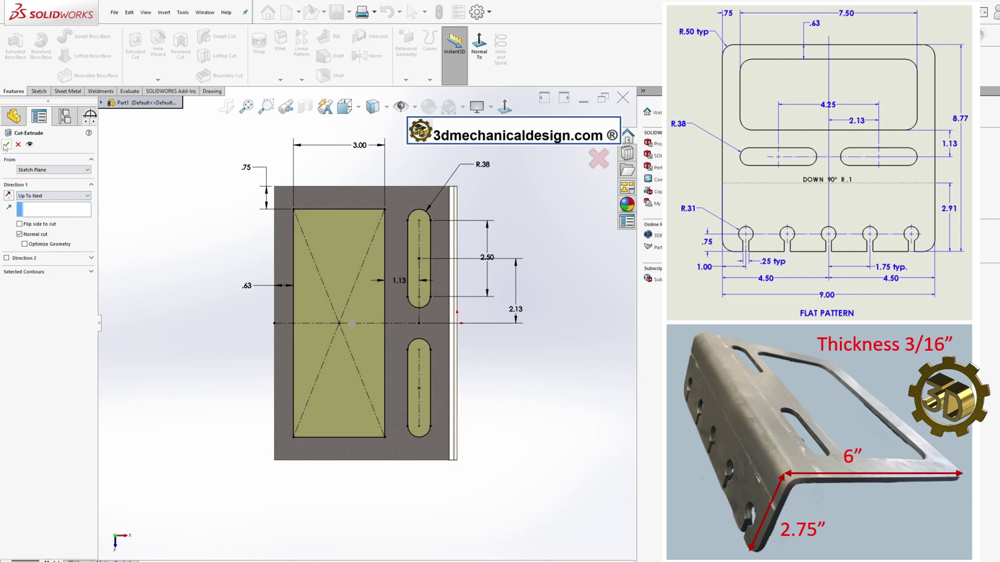
{"action": "key", "text": "Return"}
{"action": "middle_click_drag", "start_coordinate": [213, 293], "coordinate": [447, 219]}
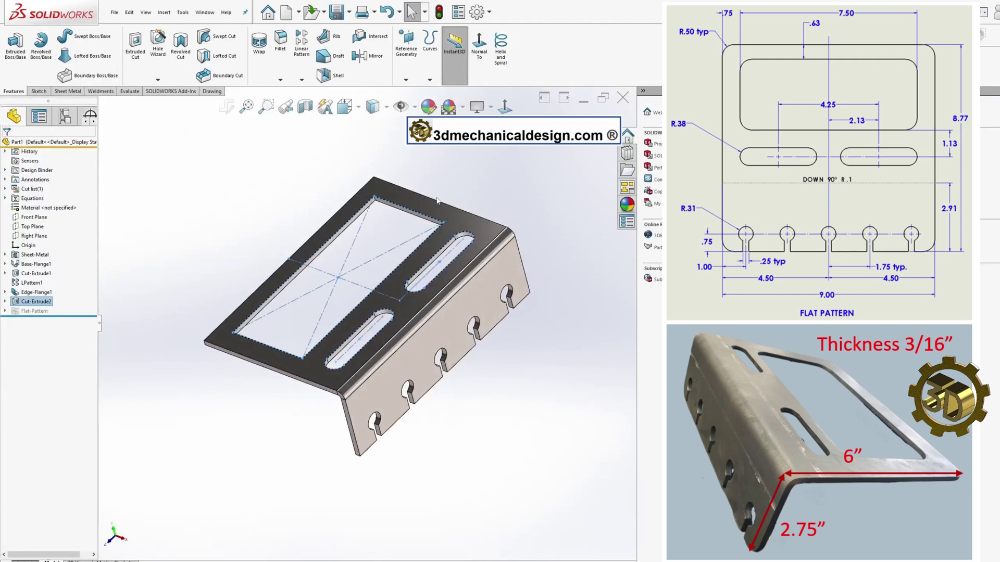
{"action": "left_click", "coordinate": [492, 409]}
{"action": "middle_click_drag", "start_coordinate": [430, 363], "coordinate": [466, 333]}
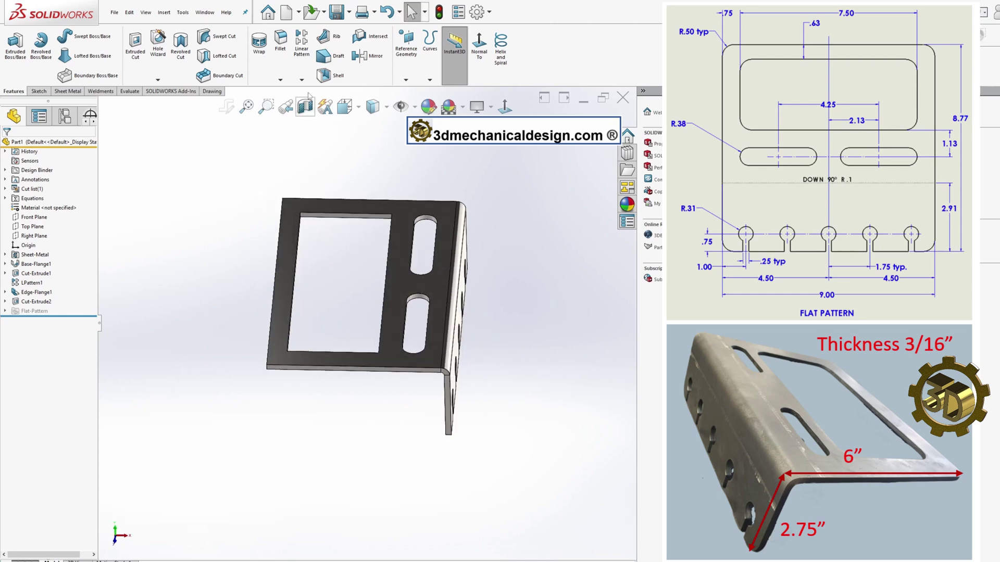
- Start a 0.5 in fillet and select the window's lower-left and upper-left corner edges
{"action": "left_click", "coordinate": [288, 81]}
{"action": "left_click", "coordinate": [290, 91]}
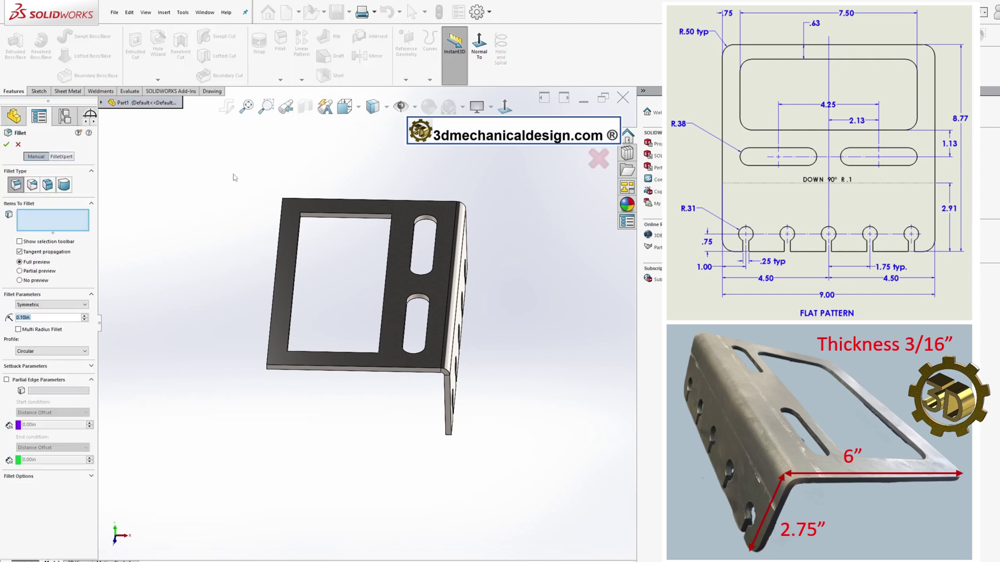
{"action": "type", "text": "0.5"}
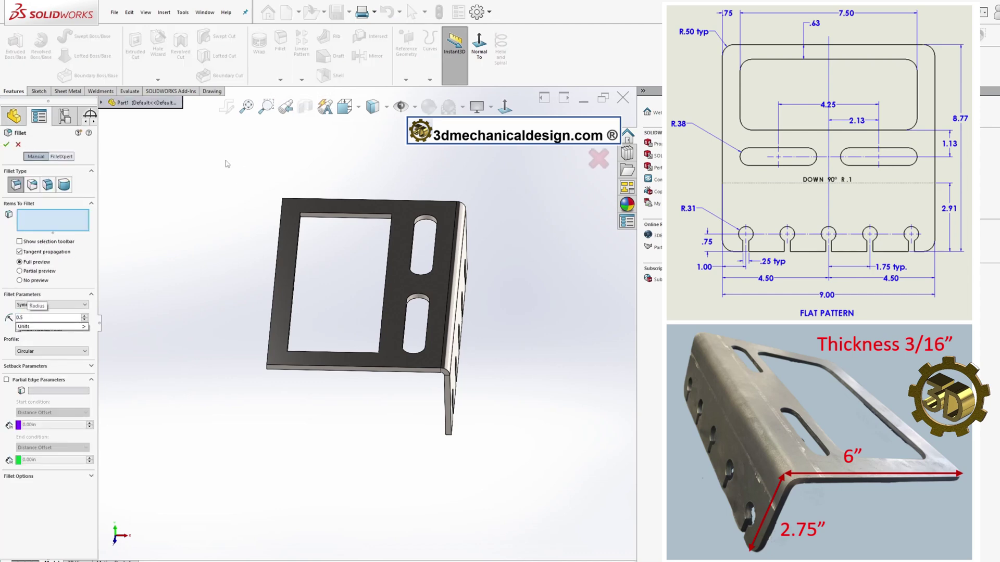
{"action": "key", "text": "Return"}
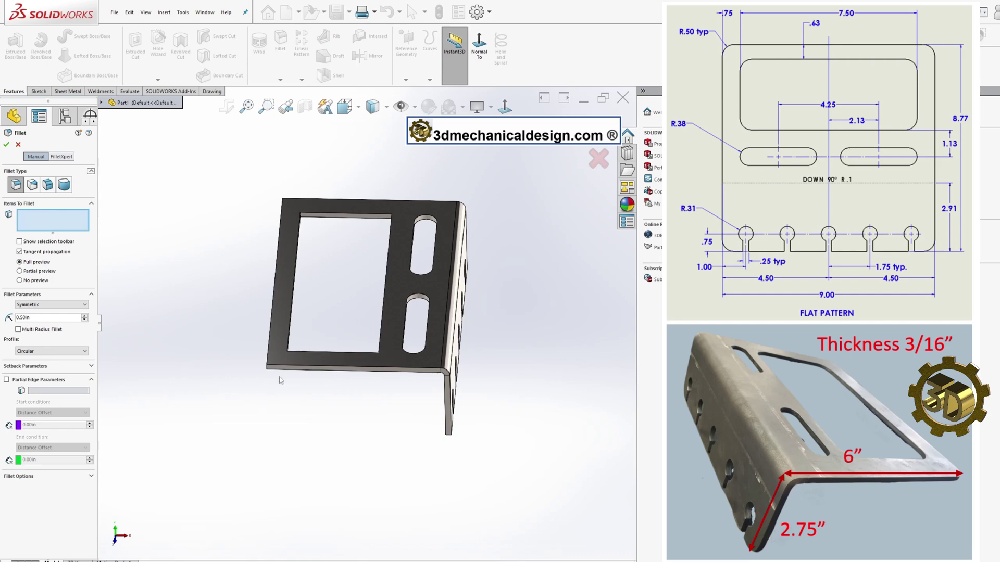
{"action": "middle_click_drag", "start_coordinate": [290, 323], "coordinate": [293, 397]}
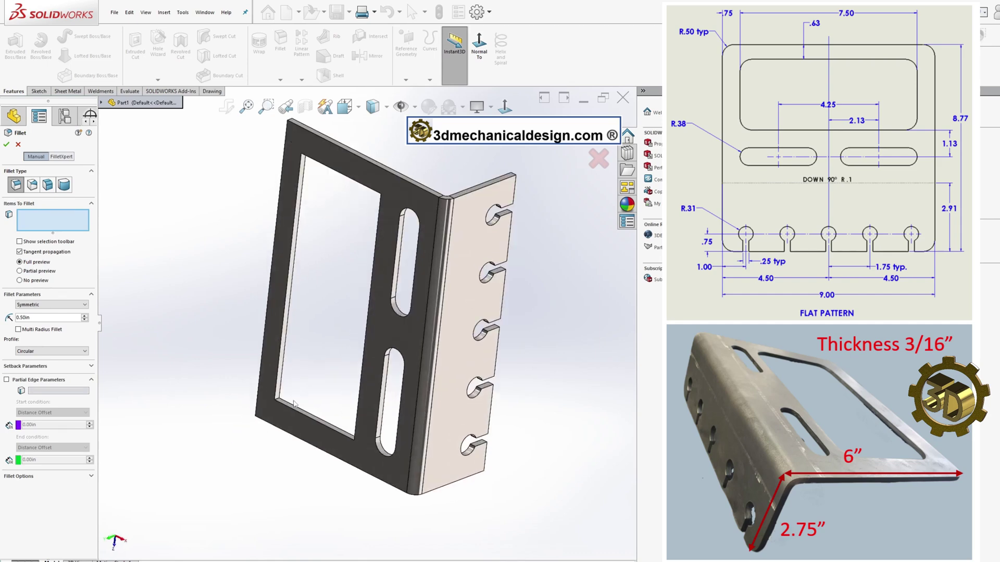
{"action": "scroll", "coordinate": [288, 387], "scroll_direction": "up", "scroll_amount": 5}
{"action": "left_click", "coordinate": [281, 371]}
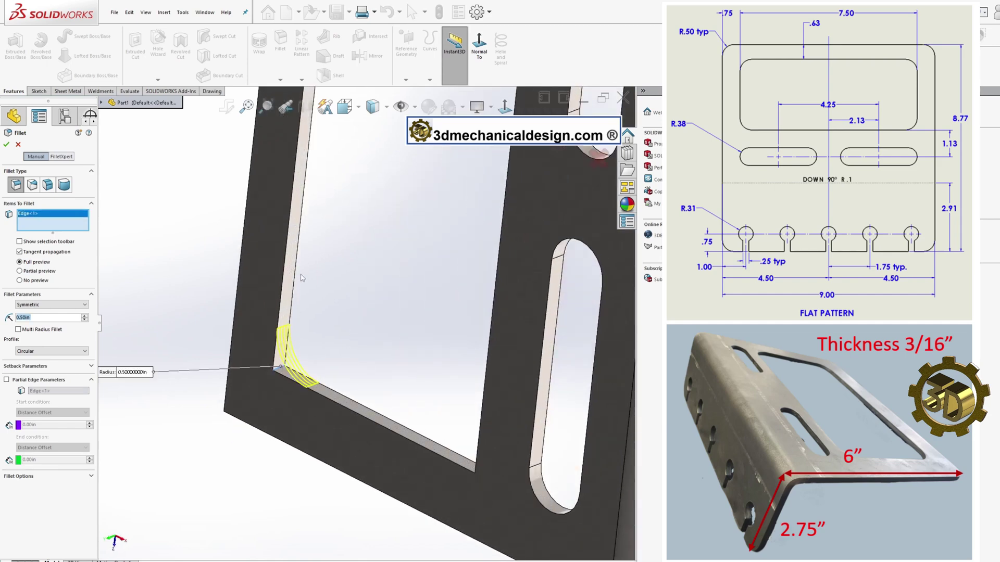
{"action": "scroll", "coordinate": [291, 359], "scroll_direction": "down", "scroll_amount": 5}
{"action": "scroll", "coordinate": [375, 197], "scroll_direction": "up", "scroll_amount": 1}
{"action": "scroll", "coordinate": [374, 177], "scroll_direction": "up", "scroll_amount": 4}
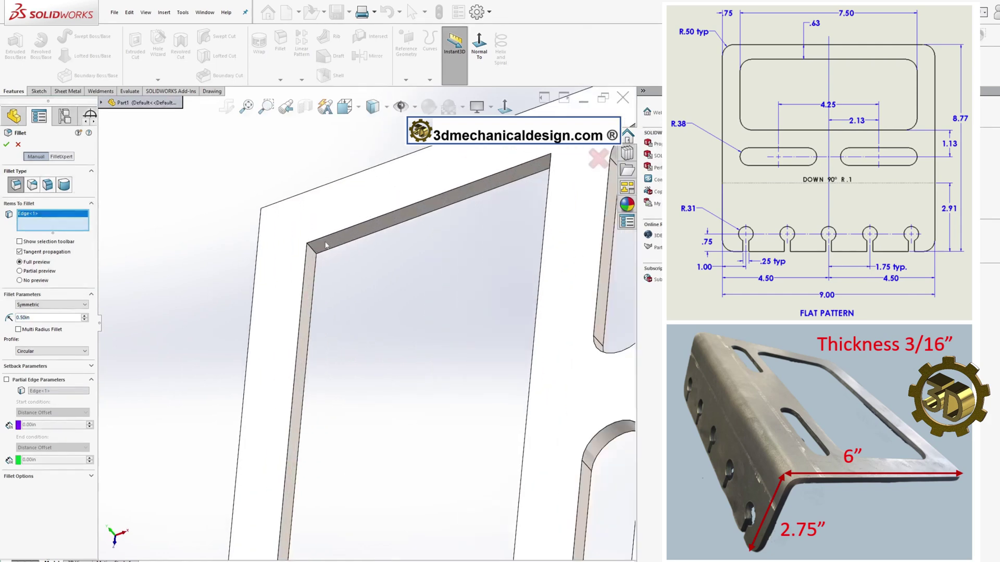
{"action": "left_click", "coordinate": [312, 252]}
- Add the remaining window corner edges, including the lower-right one, to the fillet
{"action": "scroll", "coordinate": [339, 296], "scroll_direction": "down", "scroll_amount": 5}
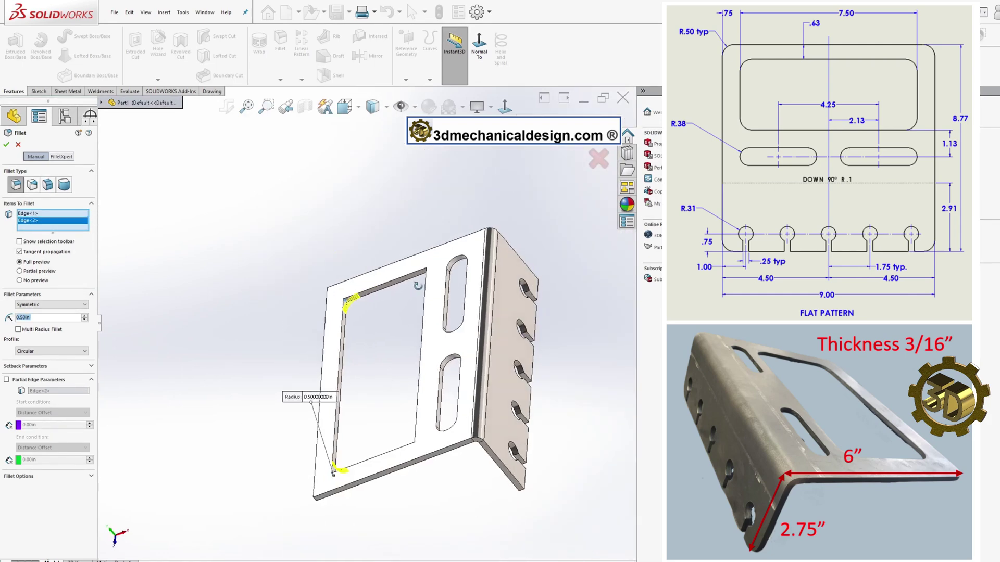
{"action": "middle_click_drag", "start_coordinate": [339, 297], "coordinate": [411, 328]}
{"action": "scroll", "coordinate": [347, 311], "scroll_direction": "up", "scroll_amount": 4}
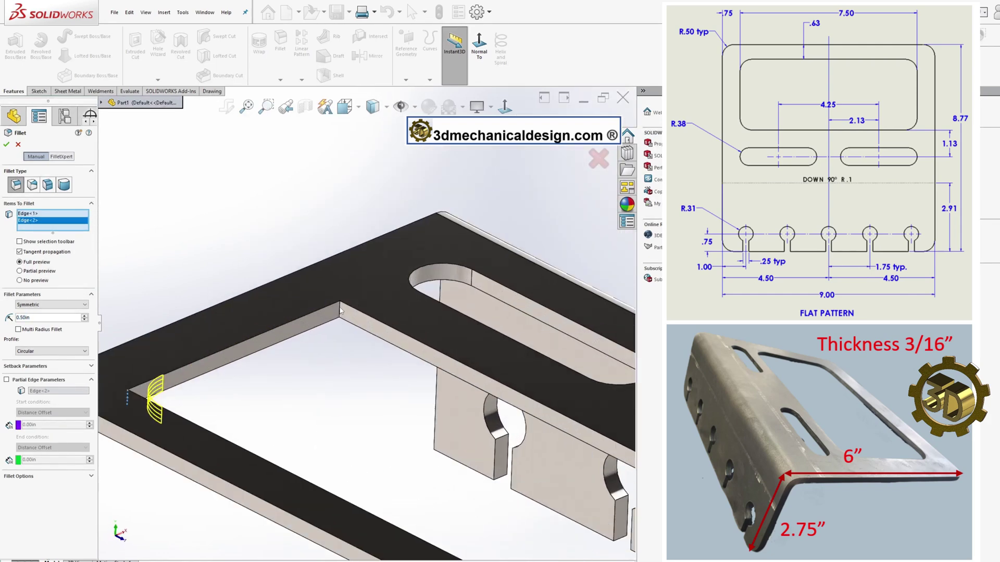
{"action": "left_click", "coordinate": [340, 311]}
{"action": "scroll", "coordinate": [344, 313], "scroll_direction": "down", "scroll_amount": 5}
{"action": "middle_click_drag", "start_coordinate": [453, 405], "coordinate": [530, 385]}
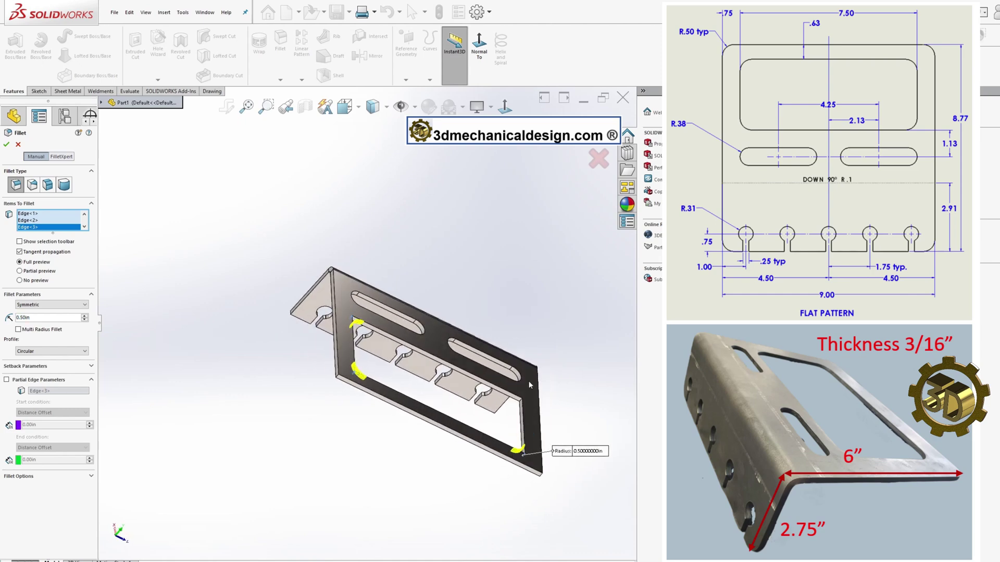
{"action": "scroll", "coordinate": [530, 384], "scroll_direction": "up", "scroll_amount": 5}
{"action": "left_click", "coordinate": [404, 426]}
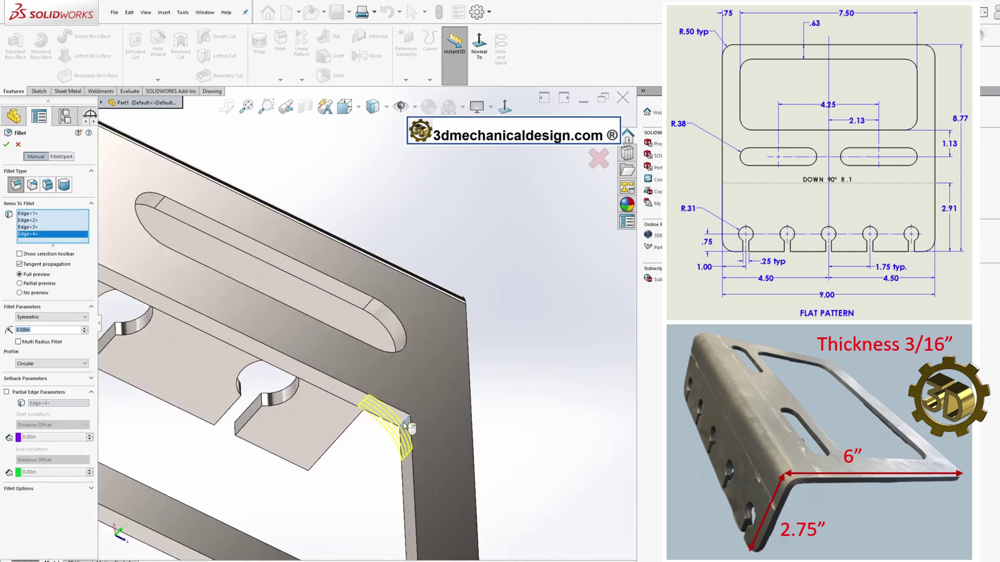
{"action": "scroll", "coordinate": [404, 426], "scroll_direction": "down", "scroll_amount": 5}
{"action": "scroll", "coordinate": [182, 335], "scroll_direction": "up", "scroll_amount": 5}
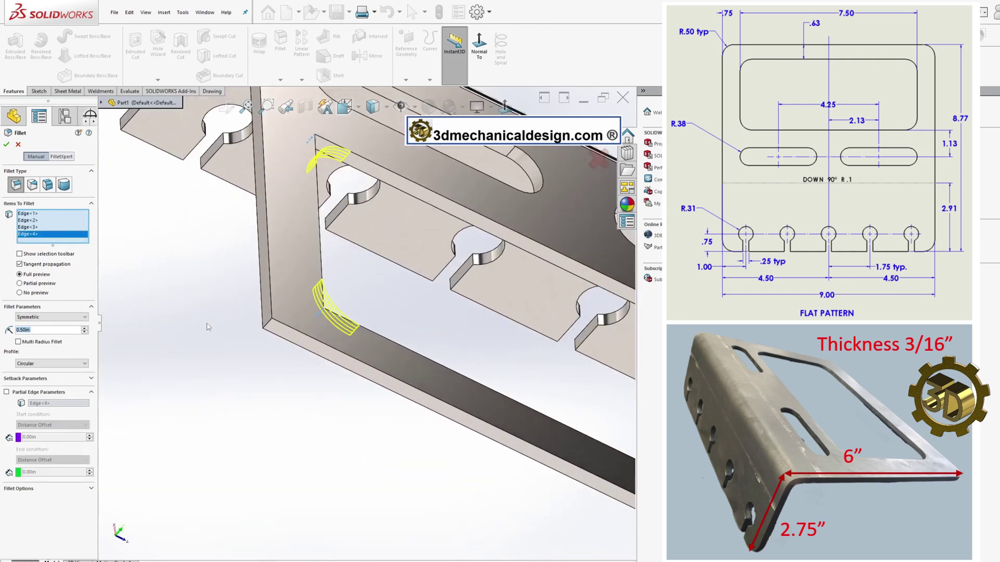
{"action": "left_click", "coordinate": [270, 327]}
- Add the bracket's outer and flange corner edges and apply the 0.5 in fillet
{"action": "scroll", "coordinate": [270, 327], "scroll_direction": "down", "scroll_amount": 5}
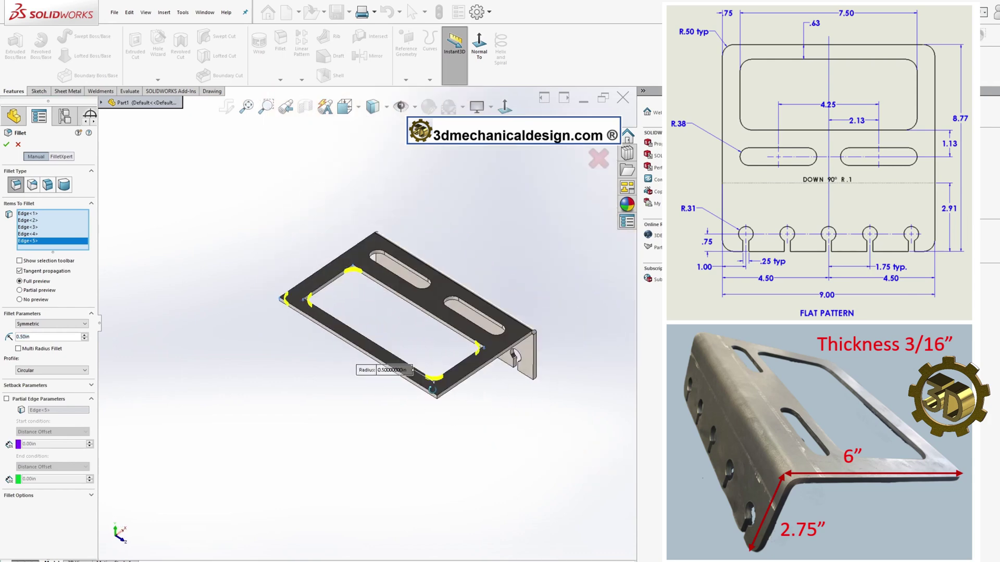
{"action": "scroll", "coordinate": [432, 389], "scroll_direction": "up", "scroll_amount": 5}
{"action": "left_click", "coordinate": [405, 383]}
{"action": "scroll", "coordinate": [407, 380], "scroll_direction": "down", "scroll_amount": 5}
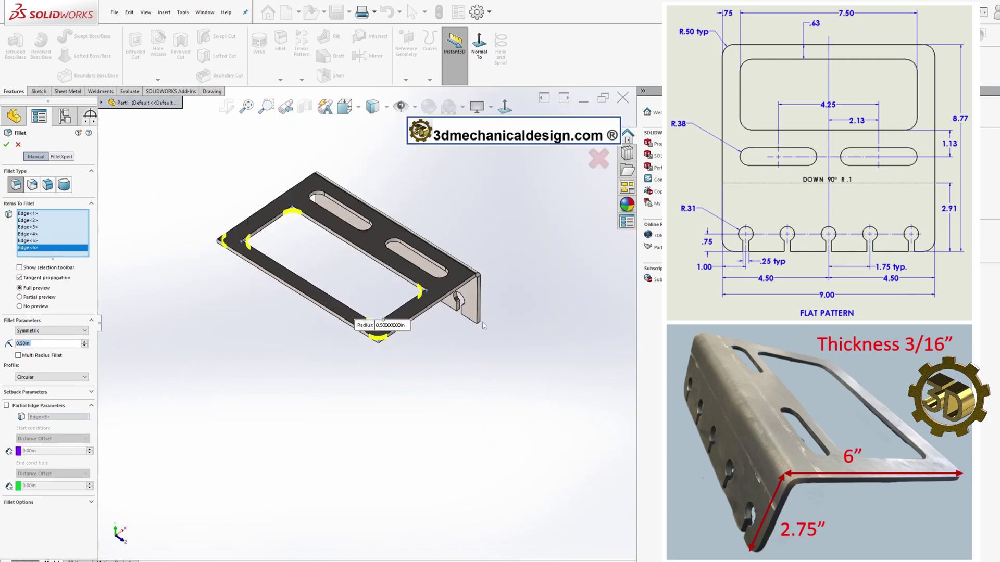
{"action": "middle_click_drag", "start_coordinate": [407, 365], "coordinate": [348, 265]}
{"action": "scroll", "coordinate": [348, 266], "scroll_direction": "up", "scroll_amount": 5}
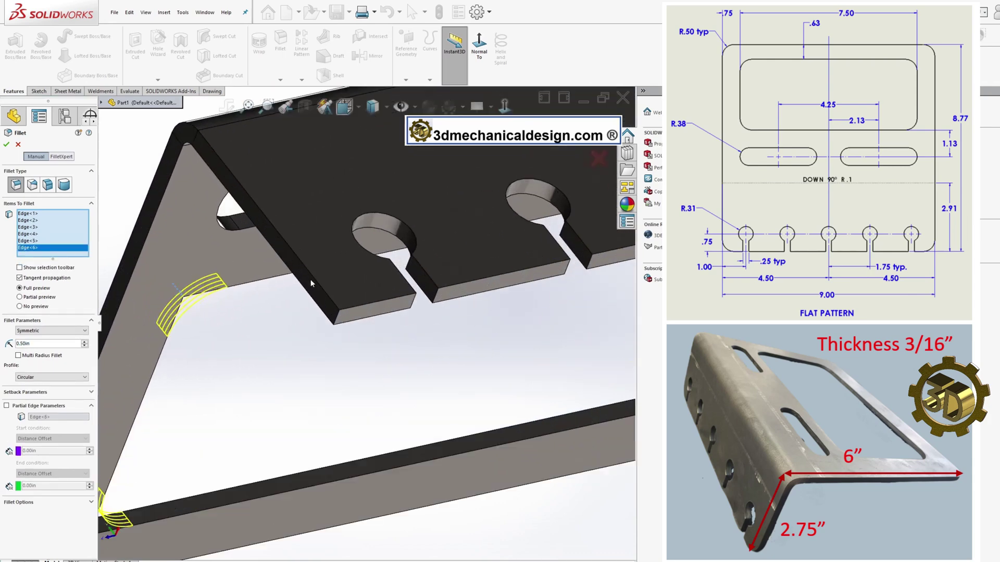
{"action": "left_click", "coordinate": [338, 320]}
{"action": "scroll", "coordinate": [337, 320], "scroll_direction": "down", "scroll_amount": 5}
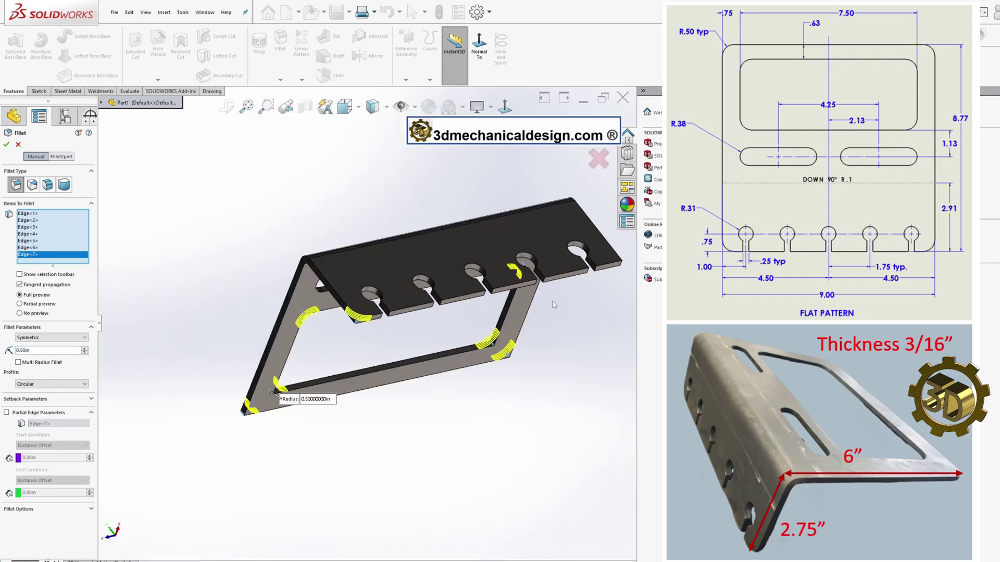
{"action": "middle_click_drag", "start_coordinate": [553, 305], "coordinate": [424, 316]}
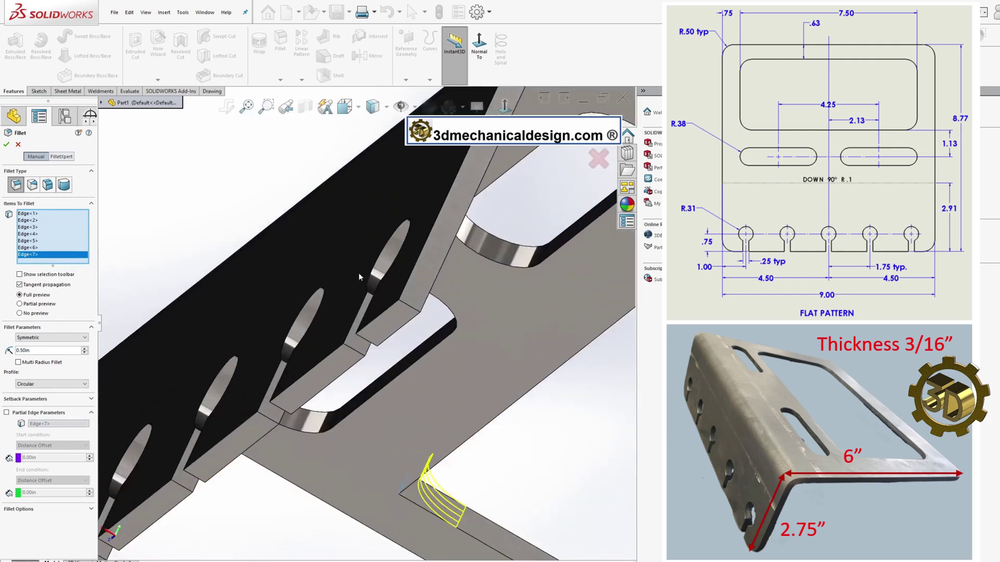
{"action": "left_click", "coordinate": [407, 307]}
{"action": "key", "text": "f"}
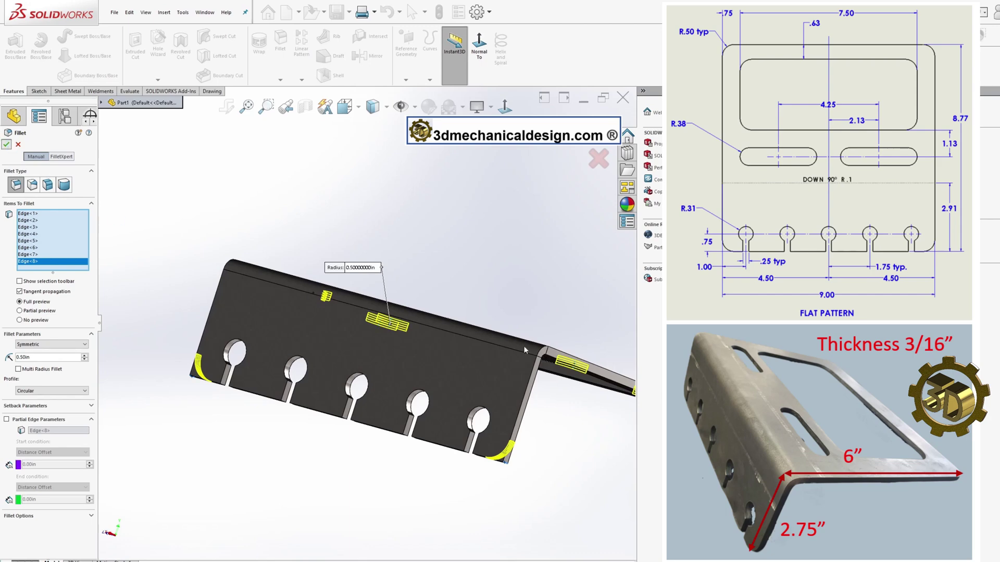
{"action": "key", "text": "Return"}
{"action": "middle_click_drag", "start_coordinate": [524, 350], "coordinate": [450, 369]}
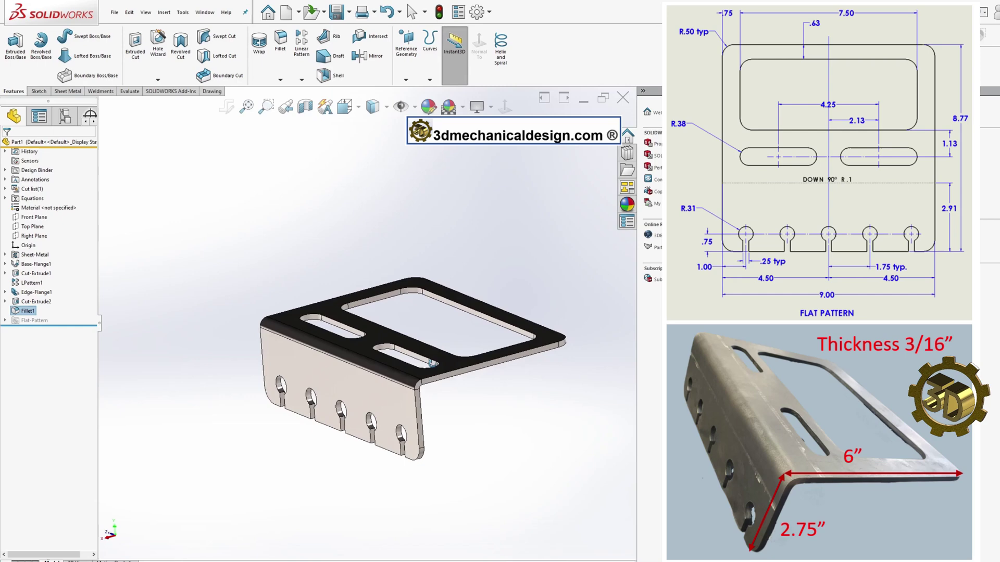
{"action": "middle_click_drag", "start_coordinate": [427, 366], "coordinate": [431, 368]}
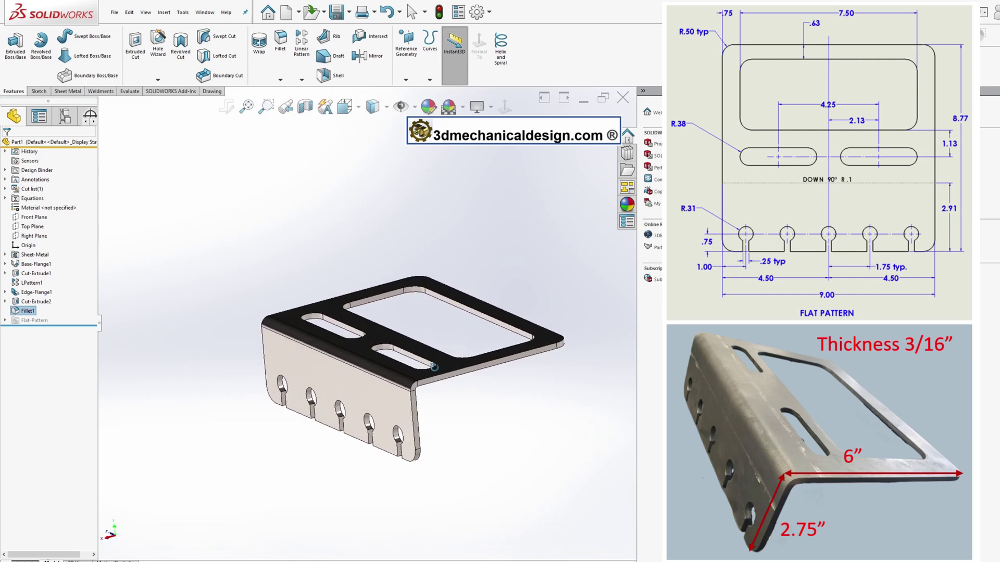
{"action": "scroll", "coordinate": [422, 380], "scroll_direction": "down", "scroll_amount": 3}
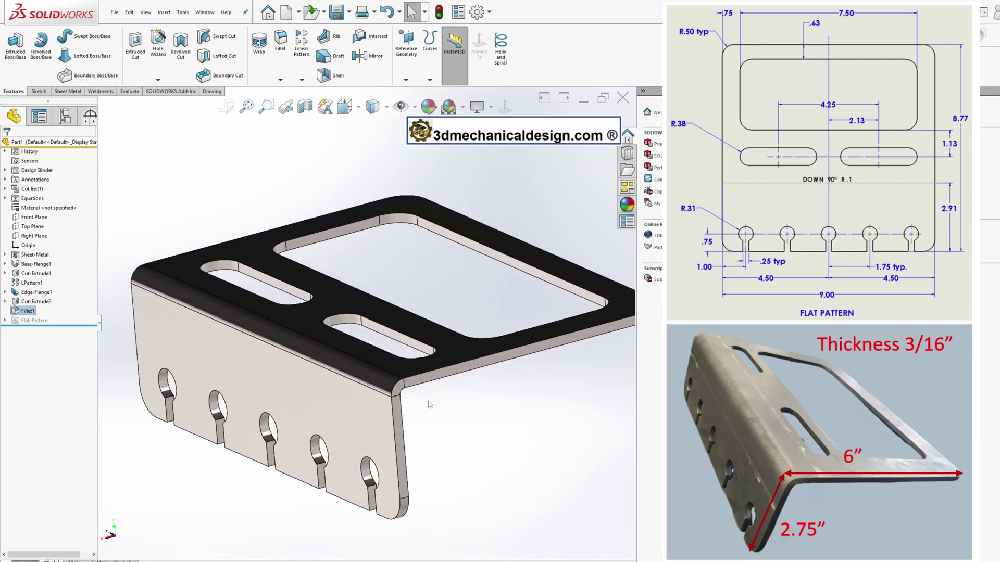
{"action": "scroll", "coordinate": [441, 401], "scroll_direction": "up", "scroll_amount": 4}
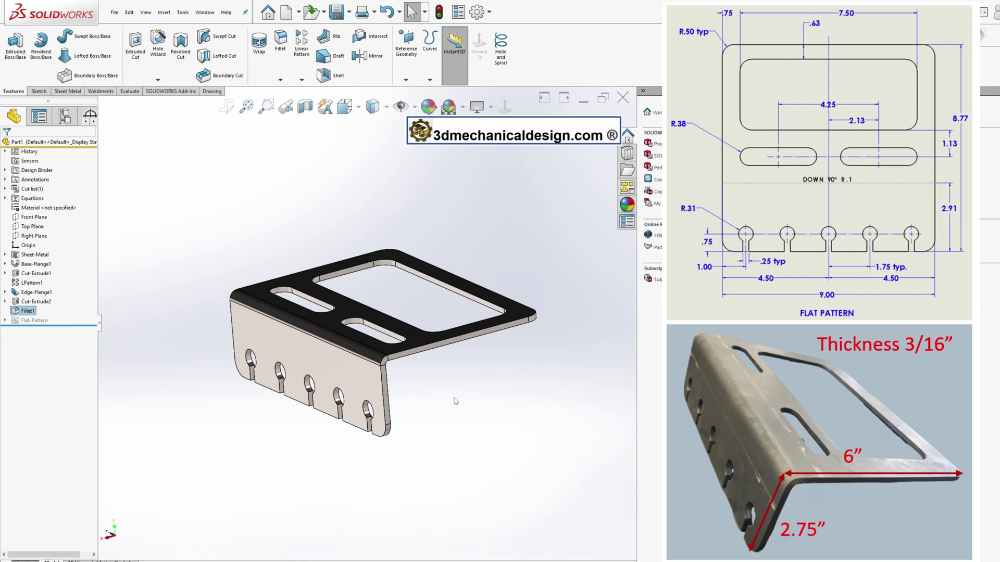
{"action": "middle_click_drag", "start_coordinate": [455, 401], "coordinate": [480, 394]}
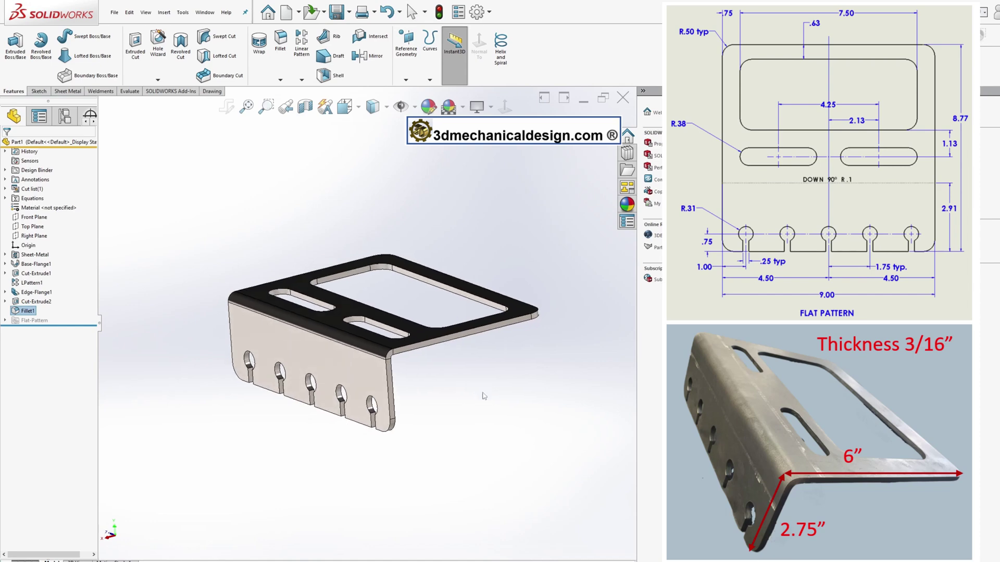
{"action": "key", "text": "Escape"}
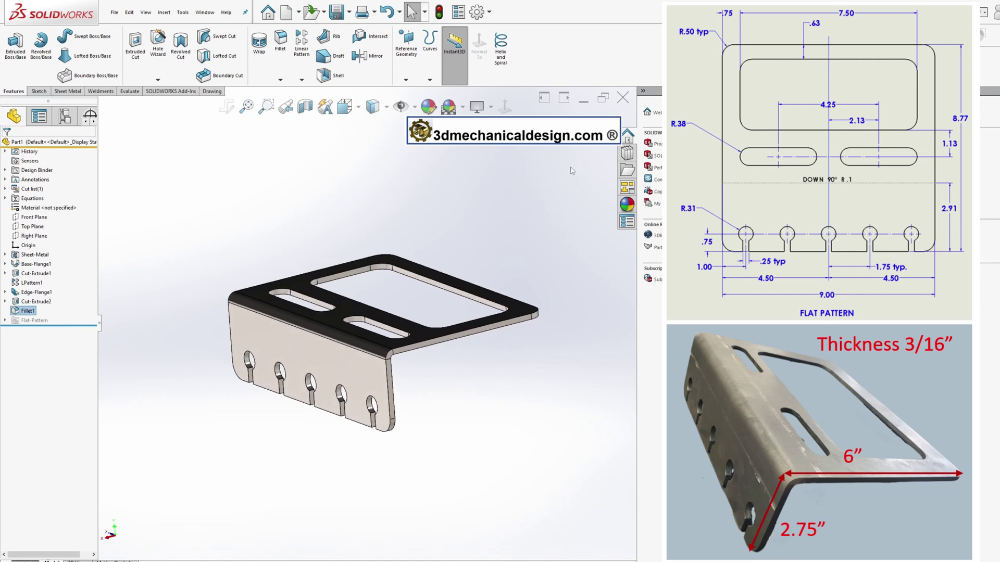